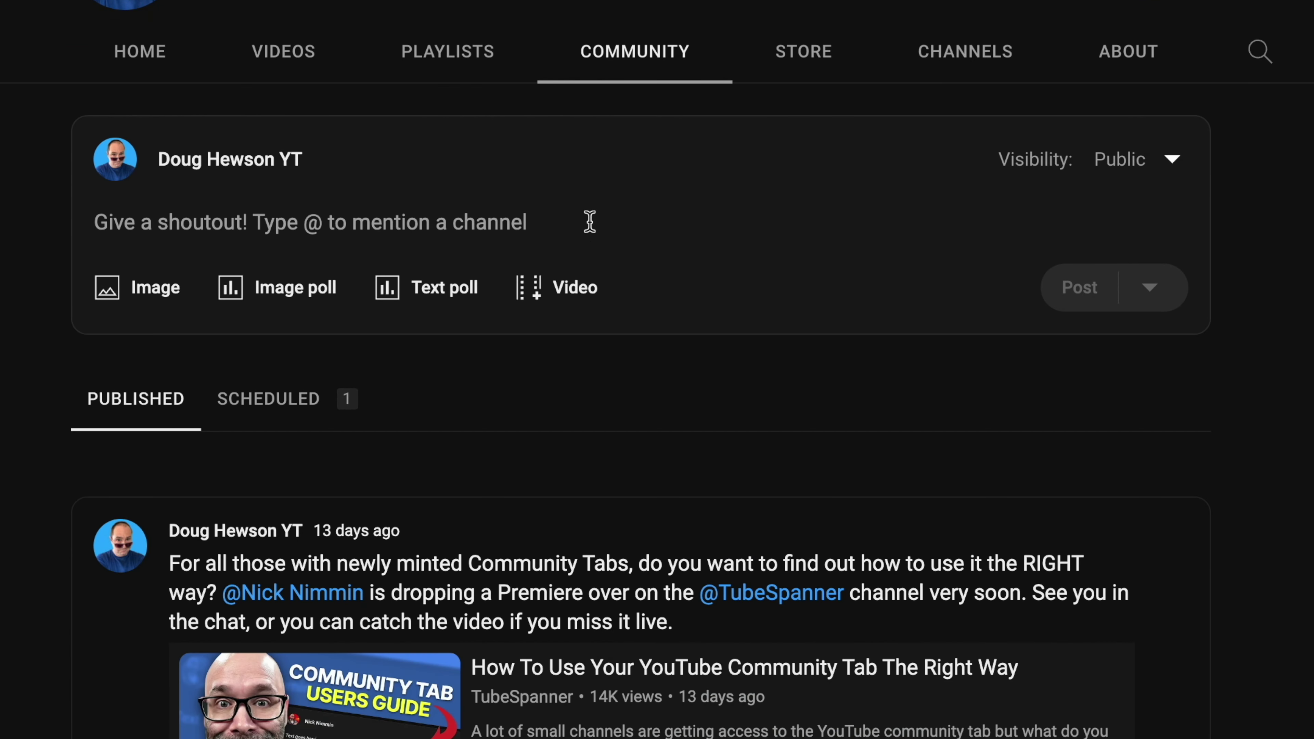
{"action": "scroll", "coordinate": [575, 241], "scroll_direction": "down", "scroll_amount": 2}
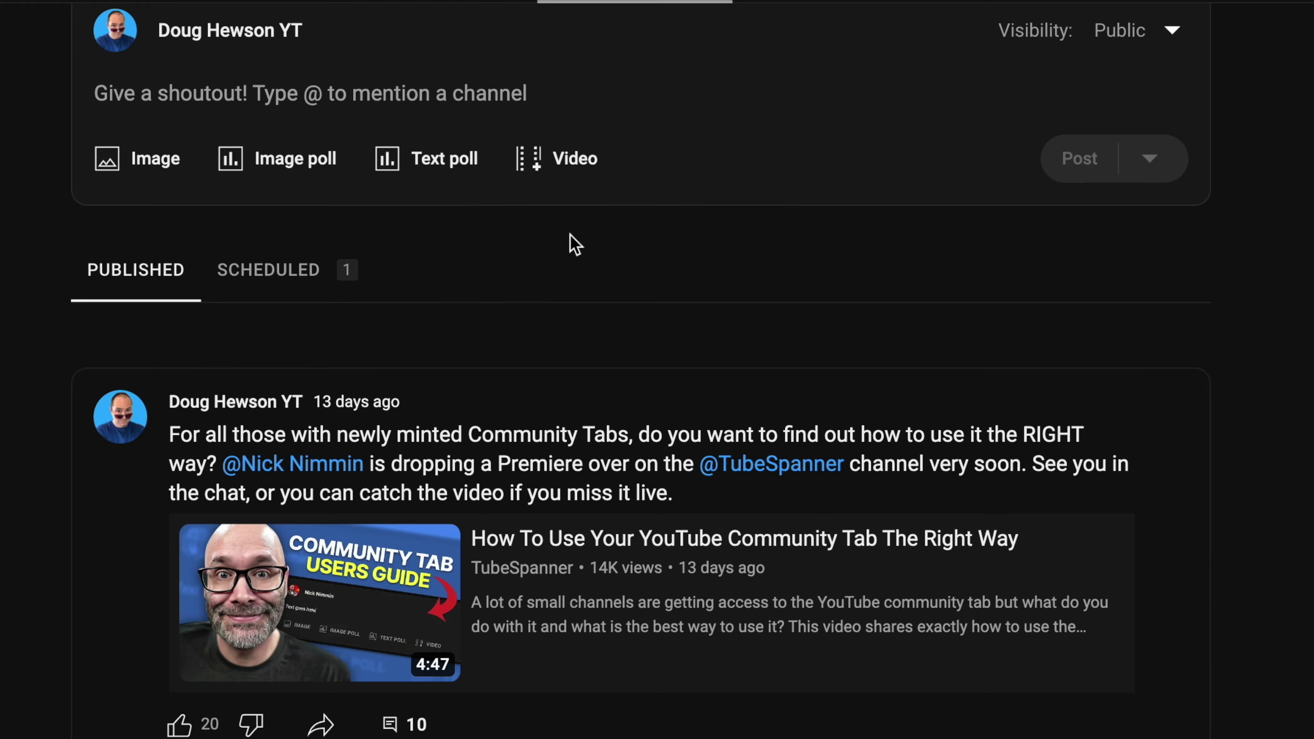
{"action": "scroll", "coordinate": [572, 243], "scroll_direction": "up", "scroll_amount": 3}
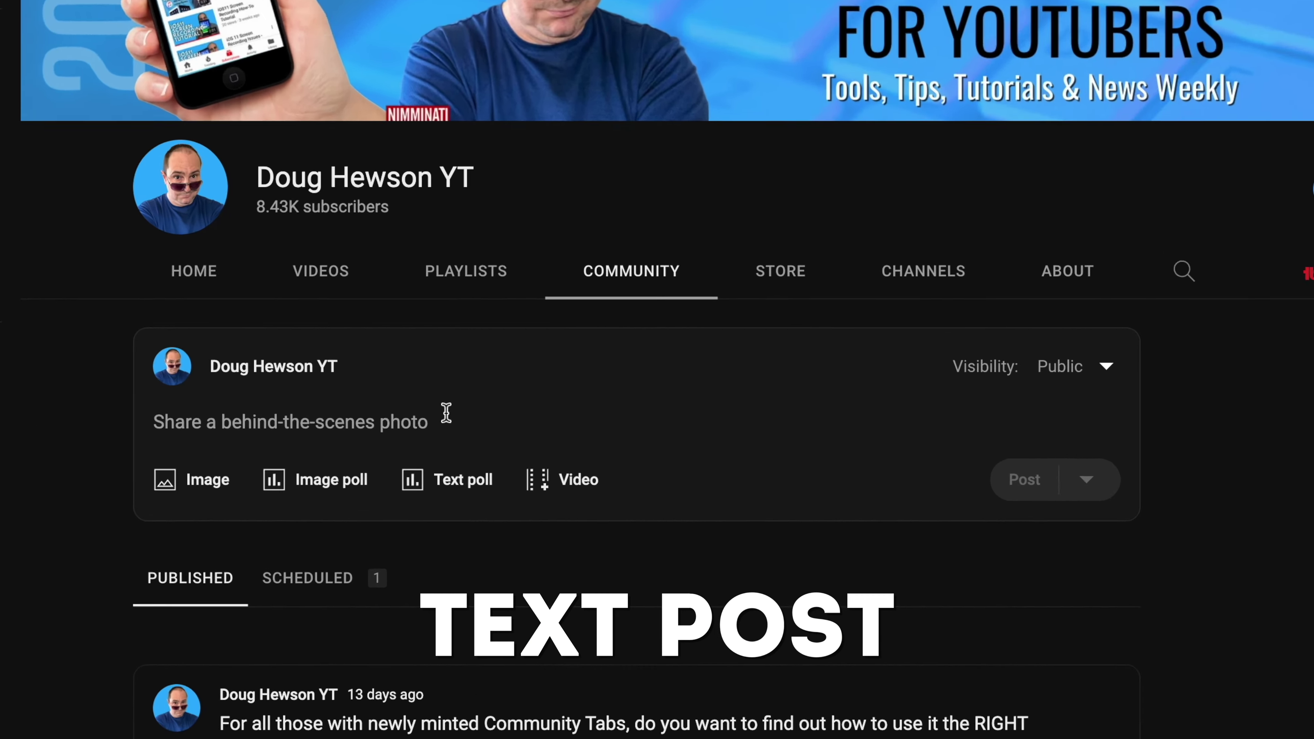
Start a new Community post and begin typing its text, 'This is a text post.'
{"action": "left_click", "coordinate": [458, 490]}
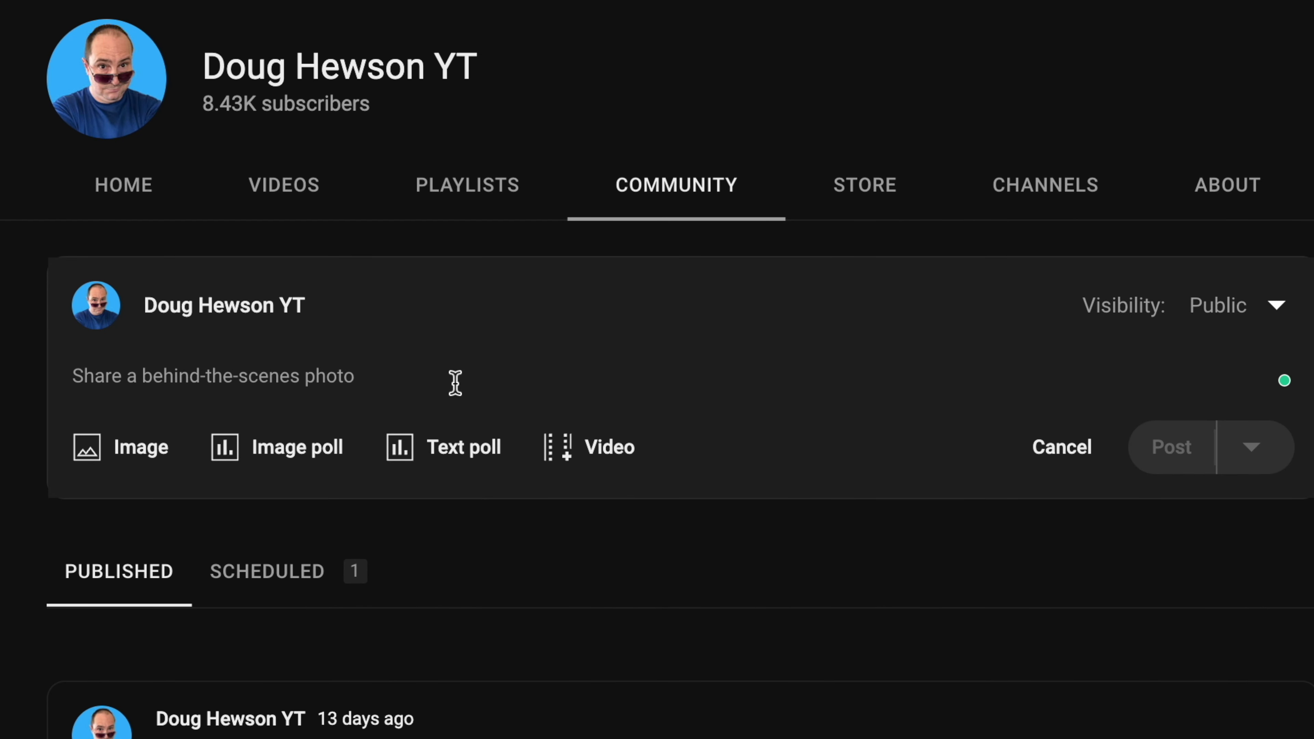
{"action": "type", "text": "Thi"}
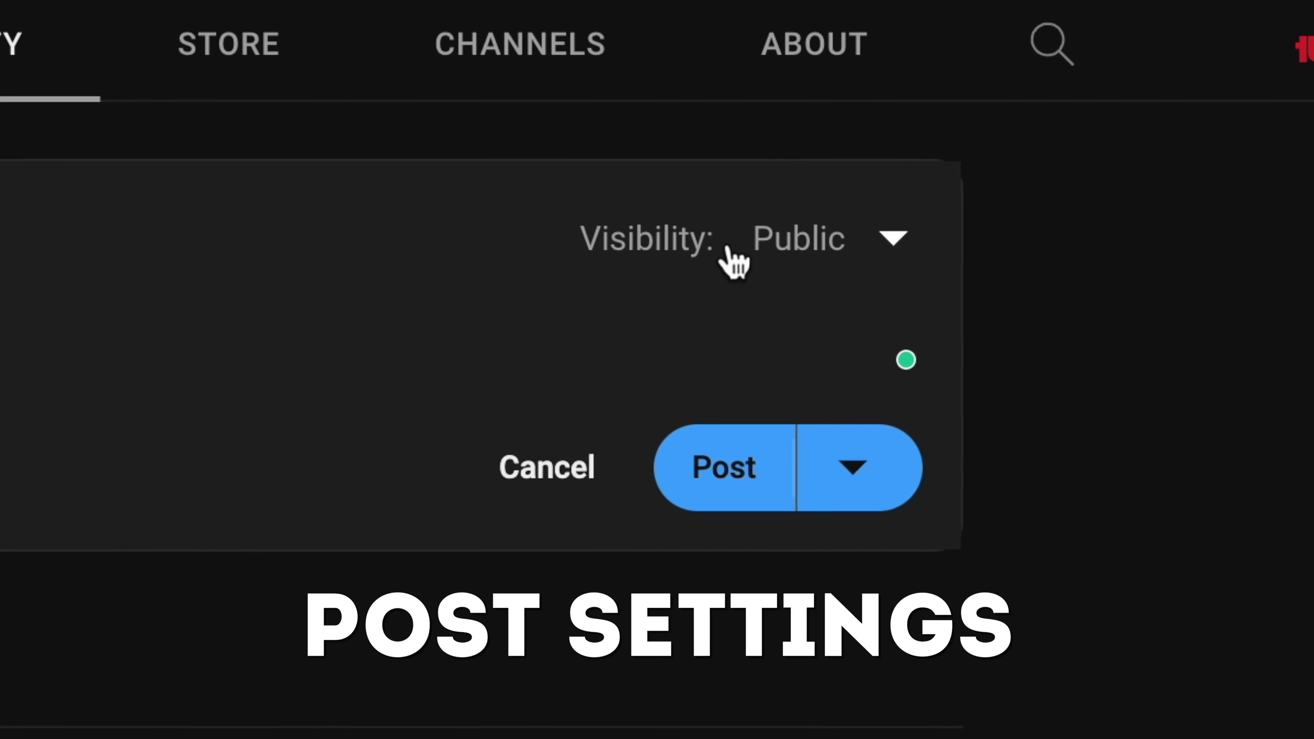
Review the post's Public visibility and the Schedule post option under the Post button
{"action": "left_click", "coordinate": [907, 248]}
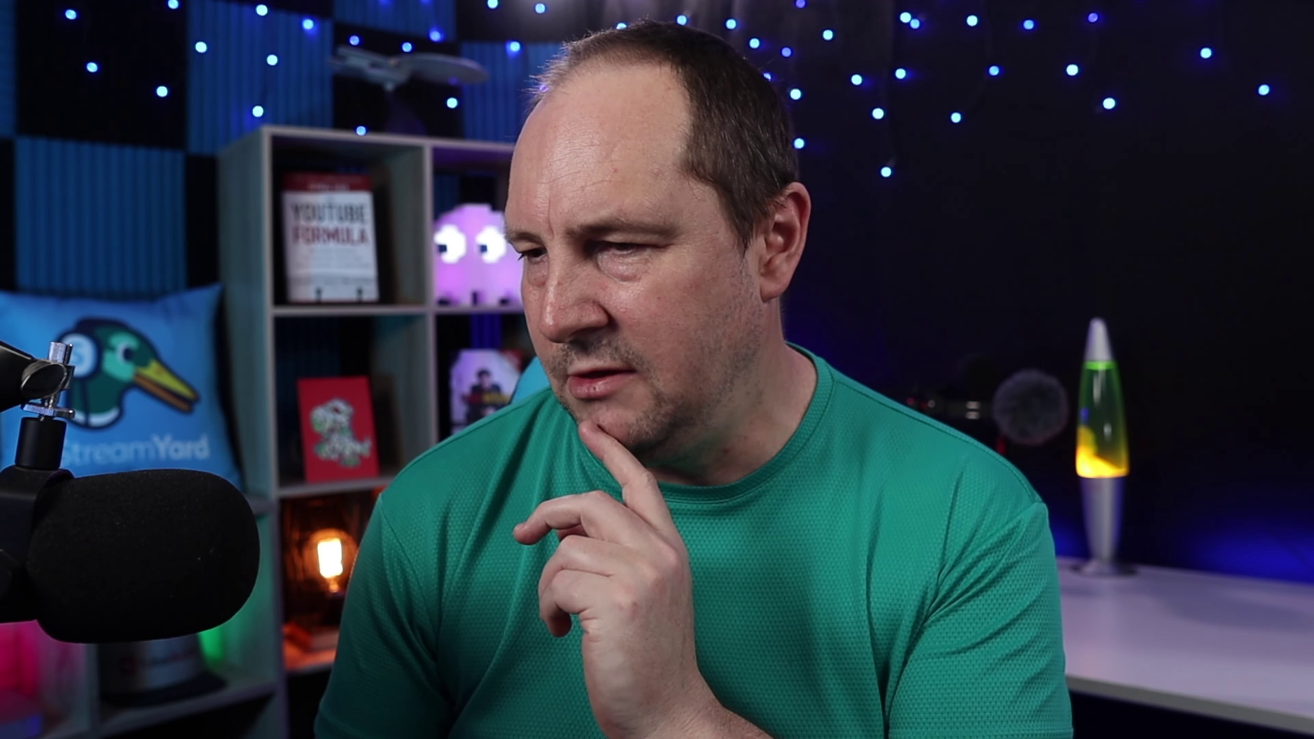
{"action": "left_click", "coordinate": [859, 476]}
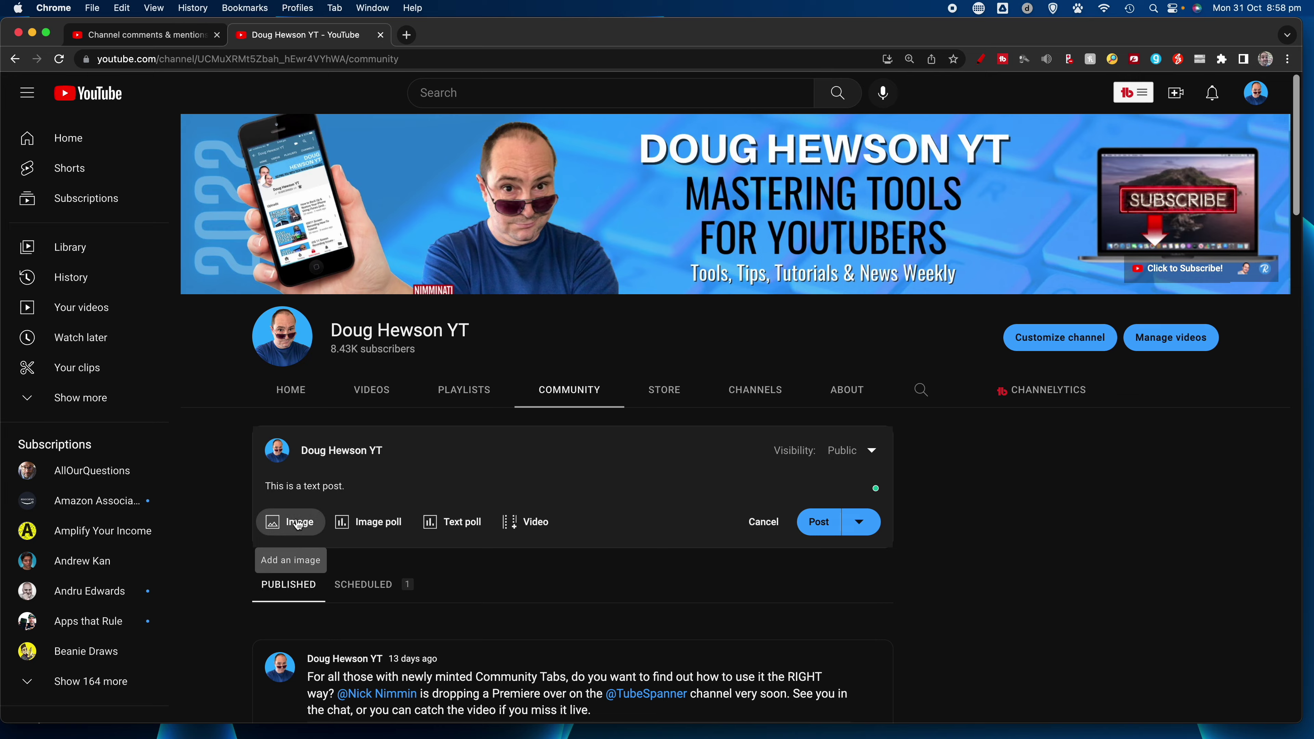
Attach DHYT Mobile.png from the Downloads folder as the post's image
{"action": "left_click", "coordinate": [300, 521]}
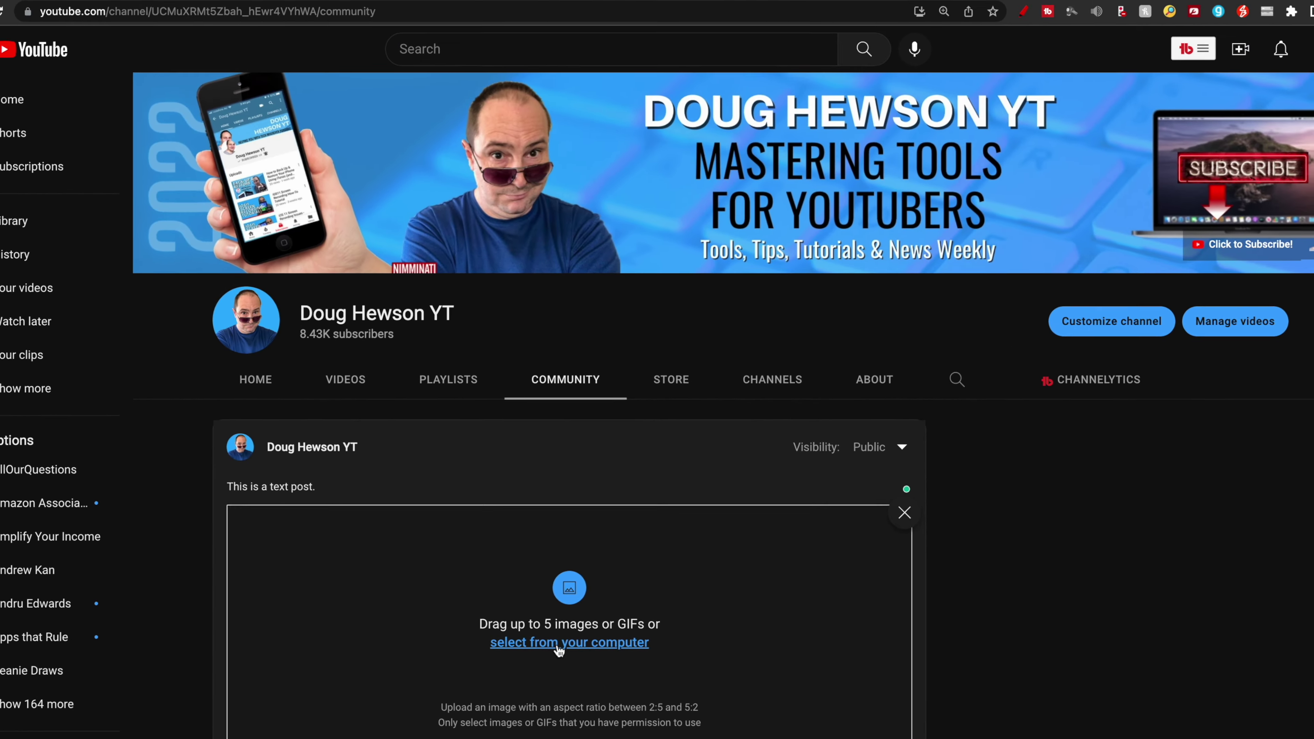
{"action": "left_click", "coordinate": [634, 557]}
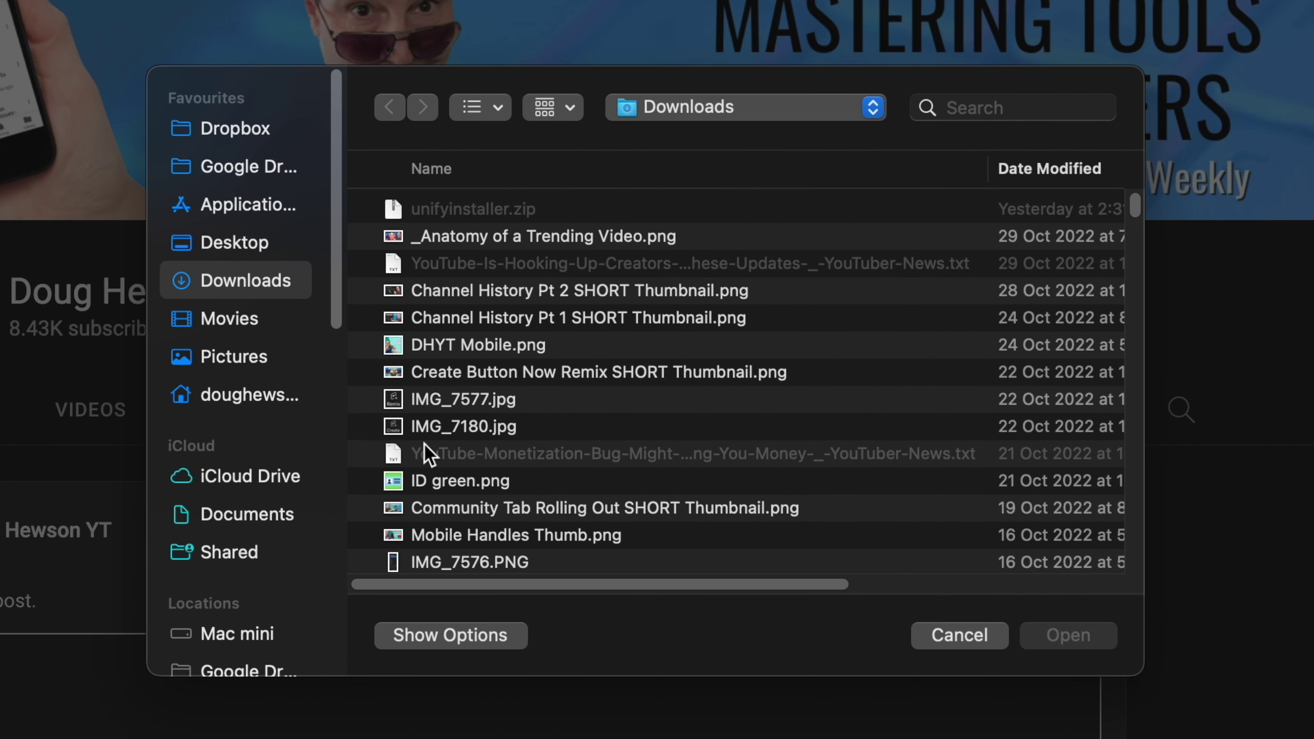
{"action": "left_click", "coordinate": [461, 345]}
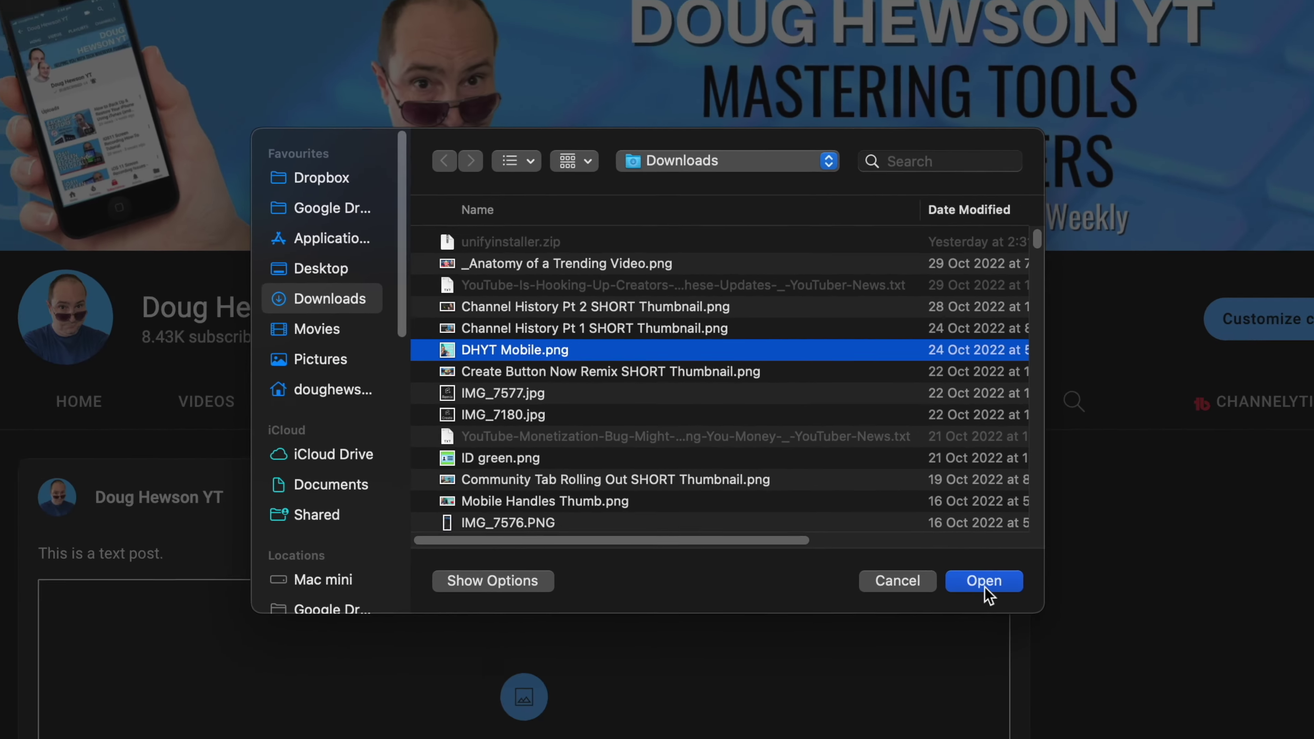
{"action": "left_click", "coordinate": [1069, 635]}
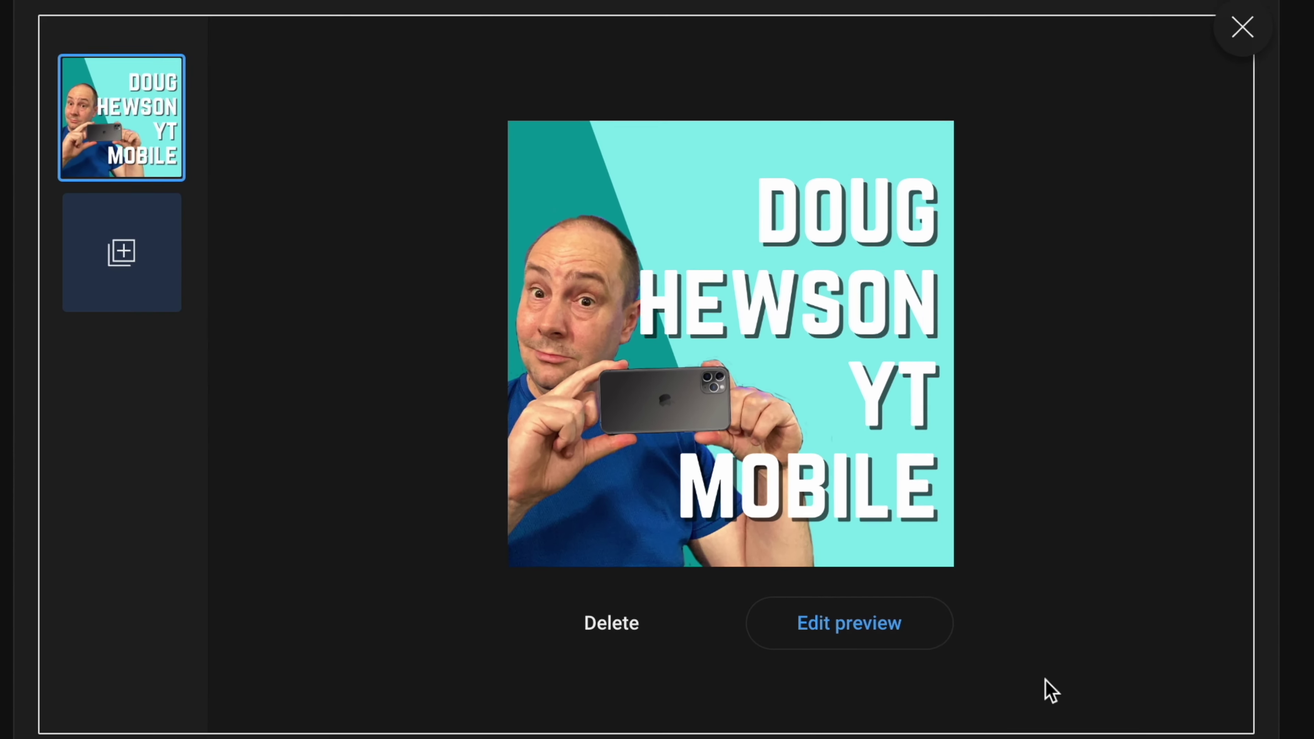
Keep the first image's crop and add Create Button Now Remix SHORT Thumbnail.png as a second image
{"action": "left_click", "coordinate": [802, 639]}
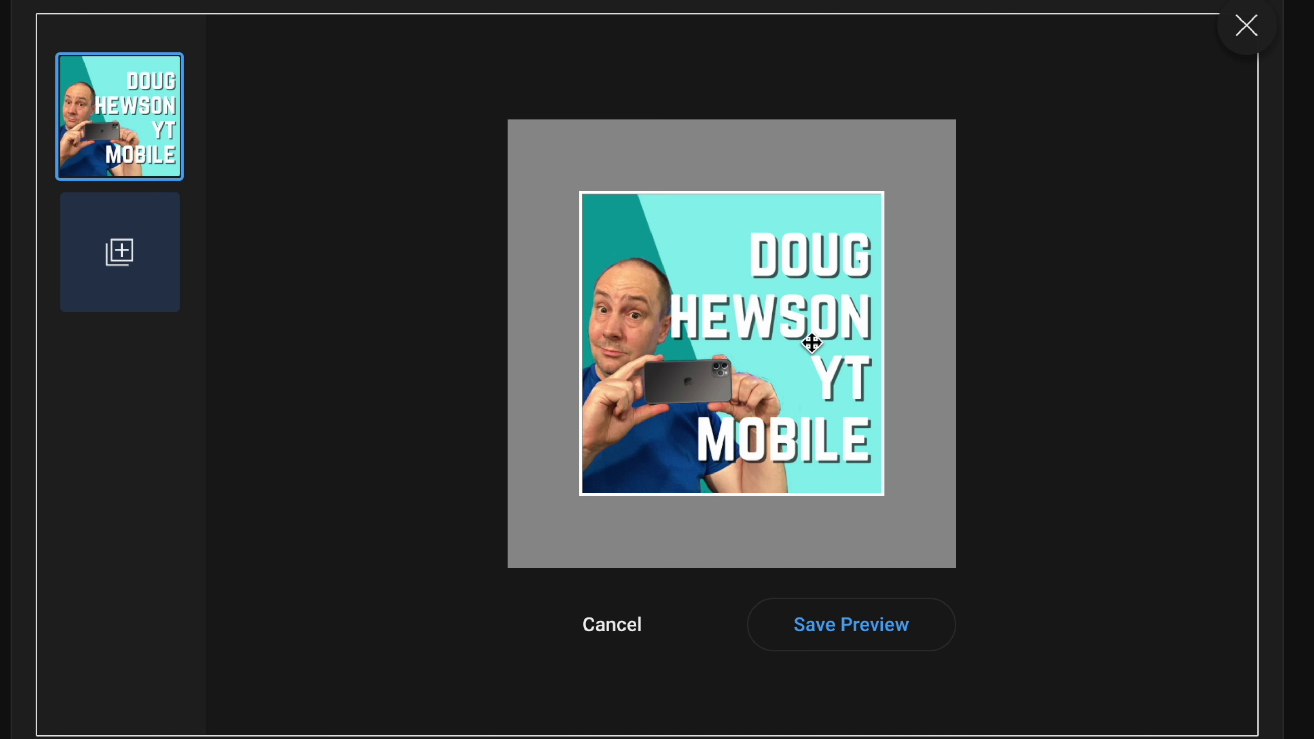
{"action": "left_click", "coordinate": [601, 641]}
{"action": "left_click", "coordinate": [119, 253]}
{"action": "left_click", "coordinate": [644, 398]}
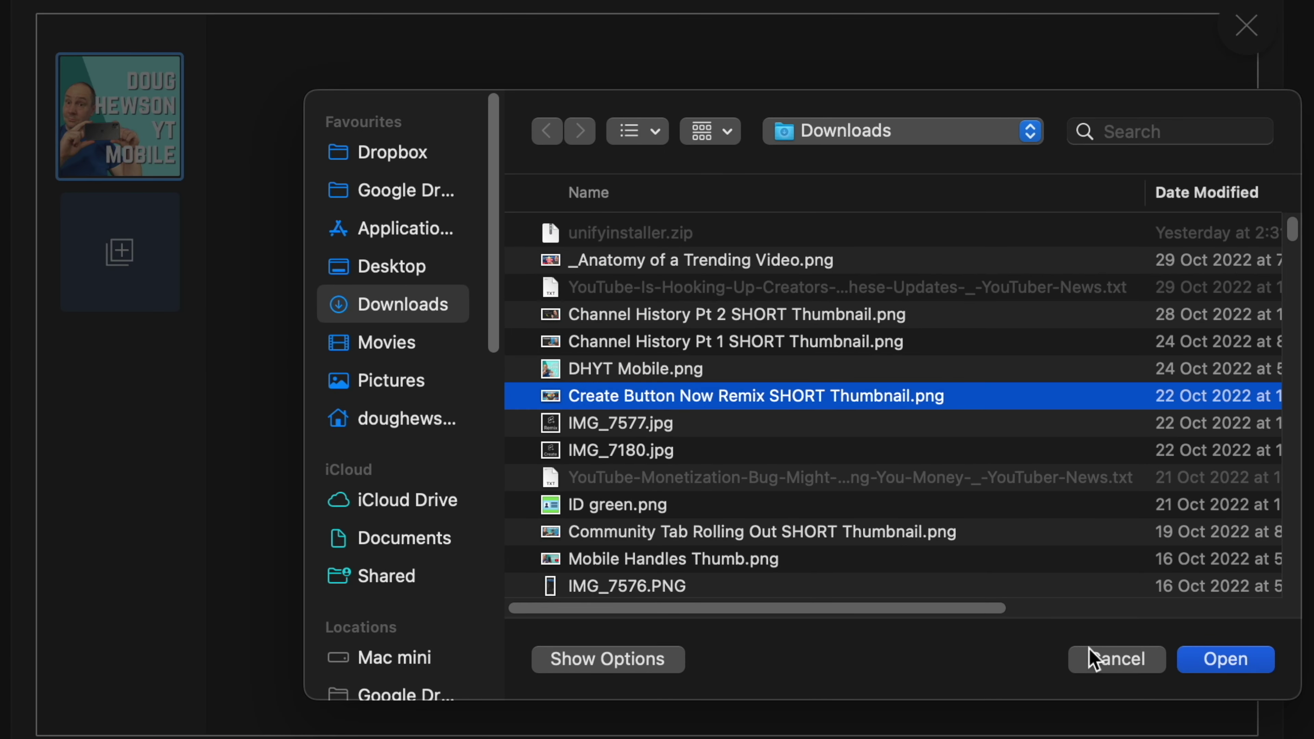
{"action": "left_click", "coordinate": [1229, 660]}
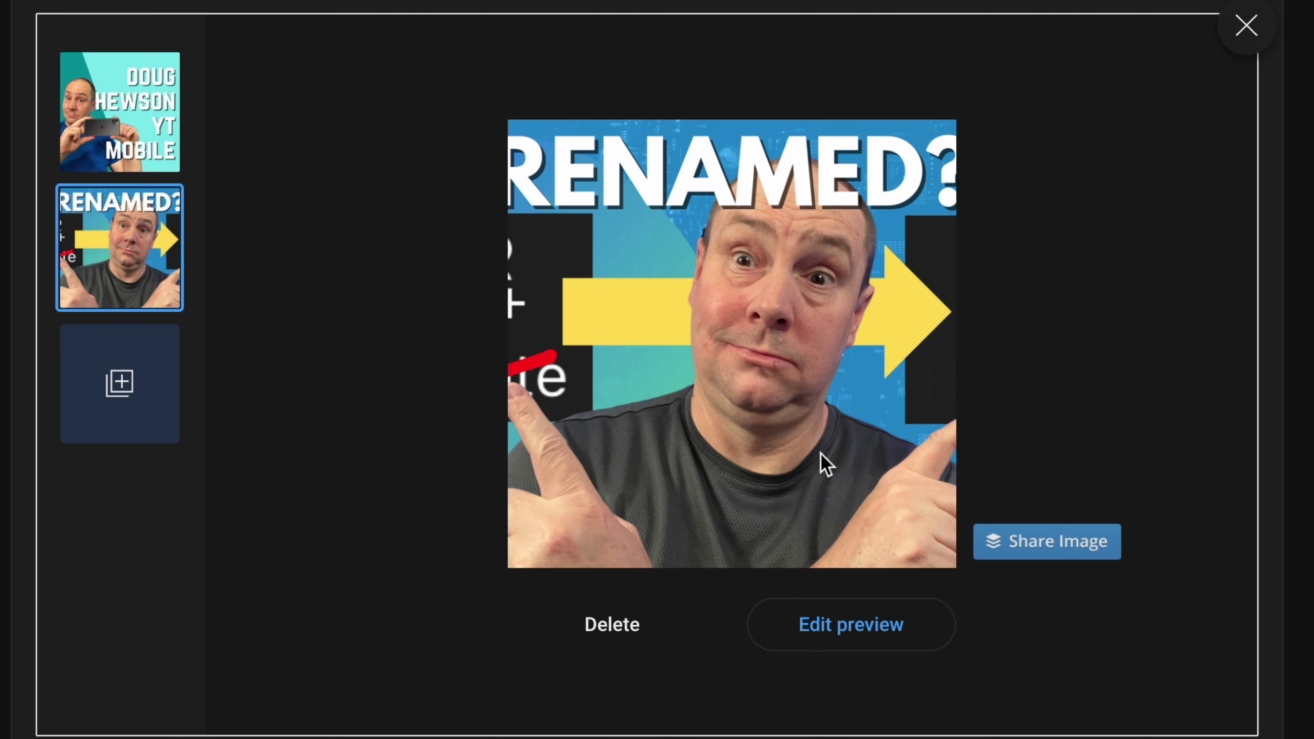
Shift the thumbnail's preview crop left to centre the face, and save it
{"action": "left_click", "coordinate": [854, 624]}
{"action": "left_click_drag", "start_coordinate": [851, 490], "coordinate": [705, 470]}
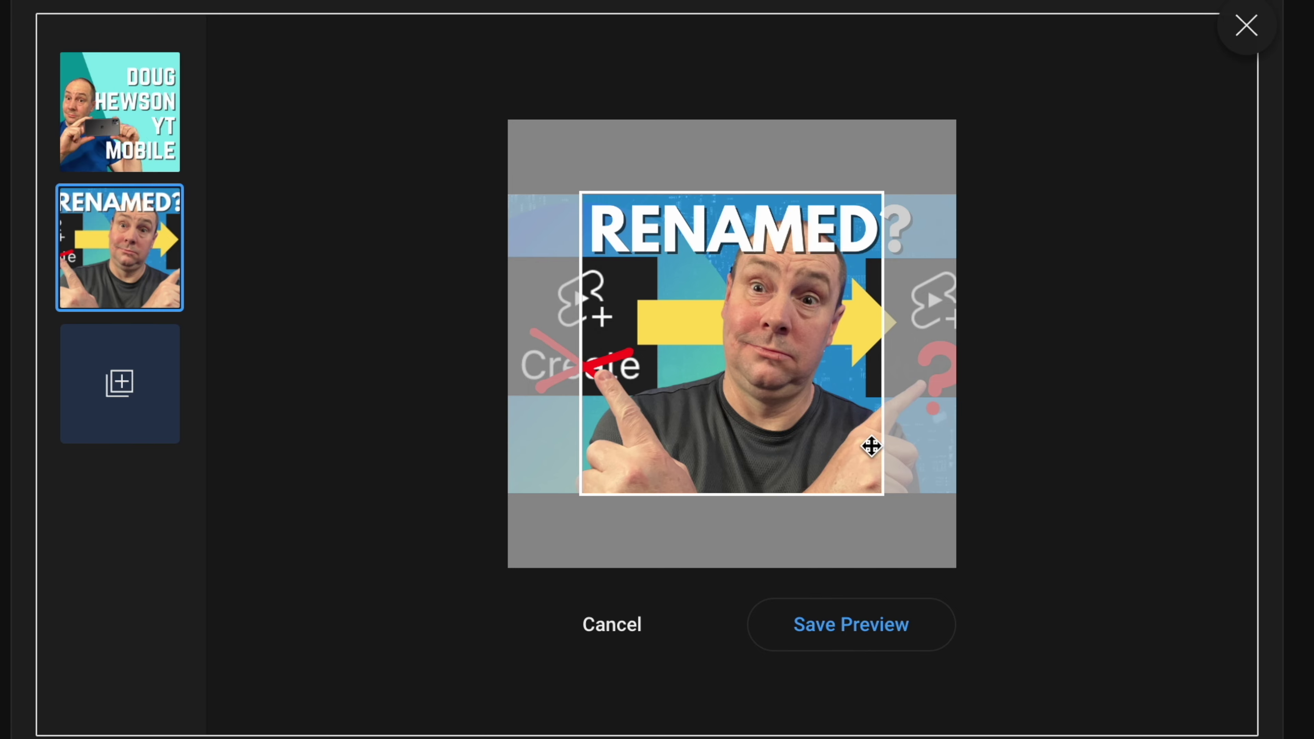
{"action": "left_click", "coordinate": [853, 626]}
Add IMG_7576.PNG as a third carousel image and move its preview crop down
{"action": "left_click", "coordinate": [118, 383]}
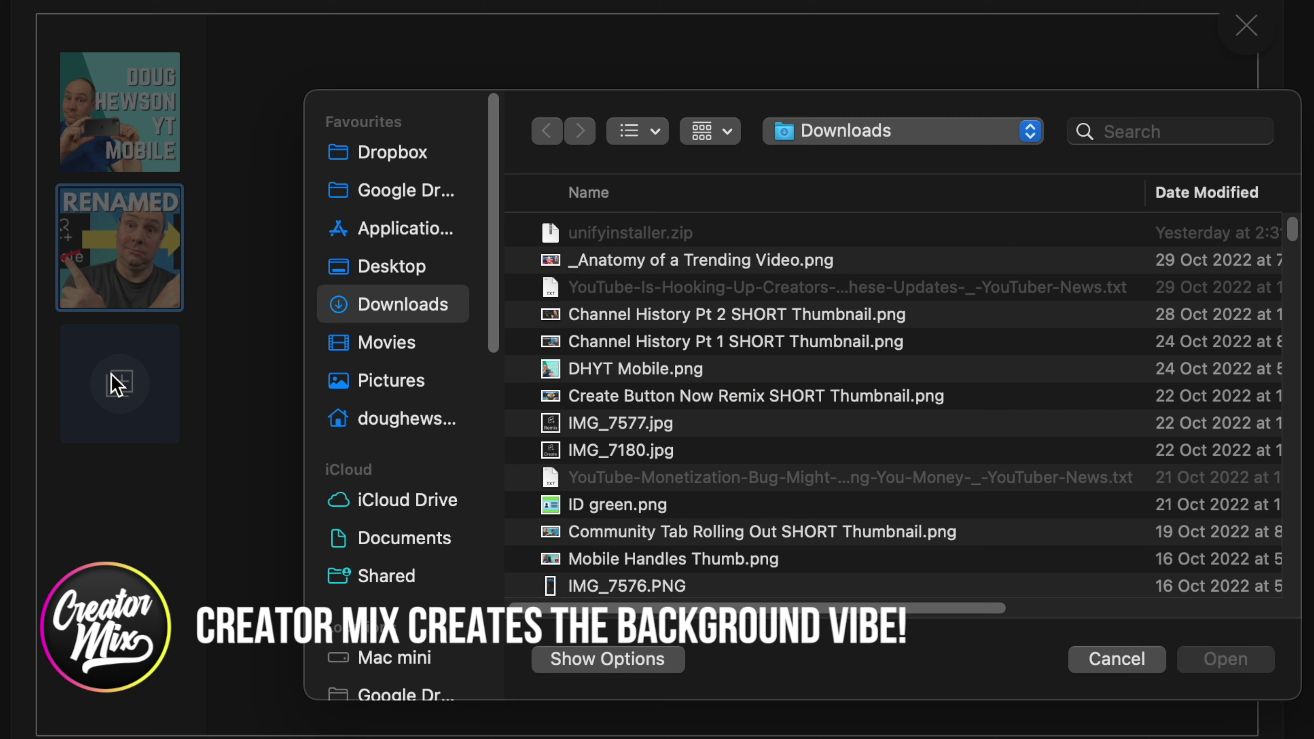
{"action": "scroll", "coordinate": [600, 495], "scroll_direction": "down", "scroll_amount": 3}
{"action": "left_click", "coordinate": [603, 513]}
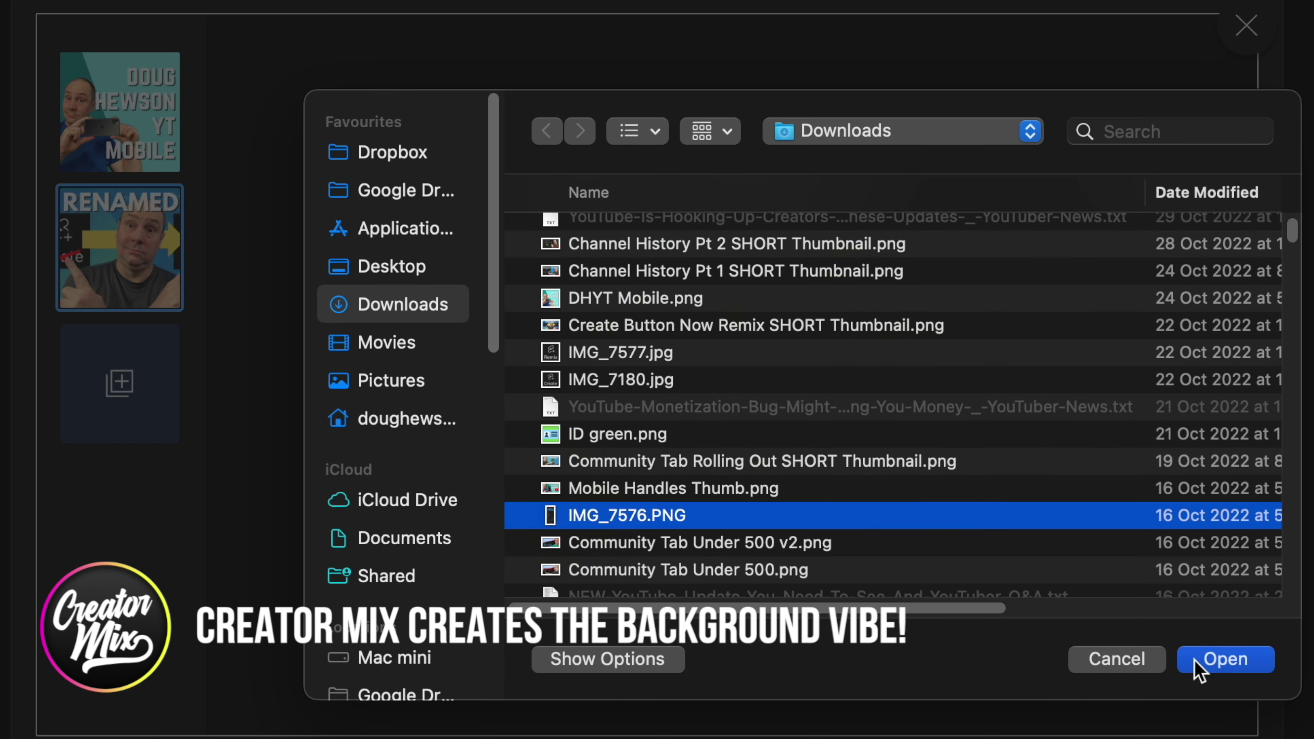
{"action": "left_click", "coordinate": [1196, 663]}
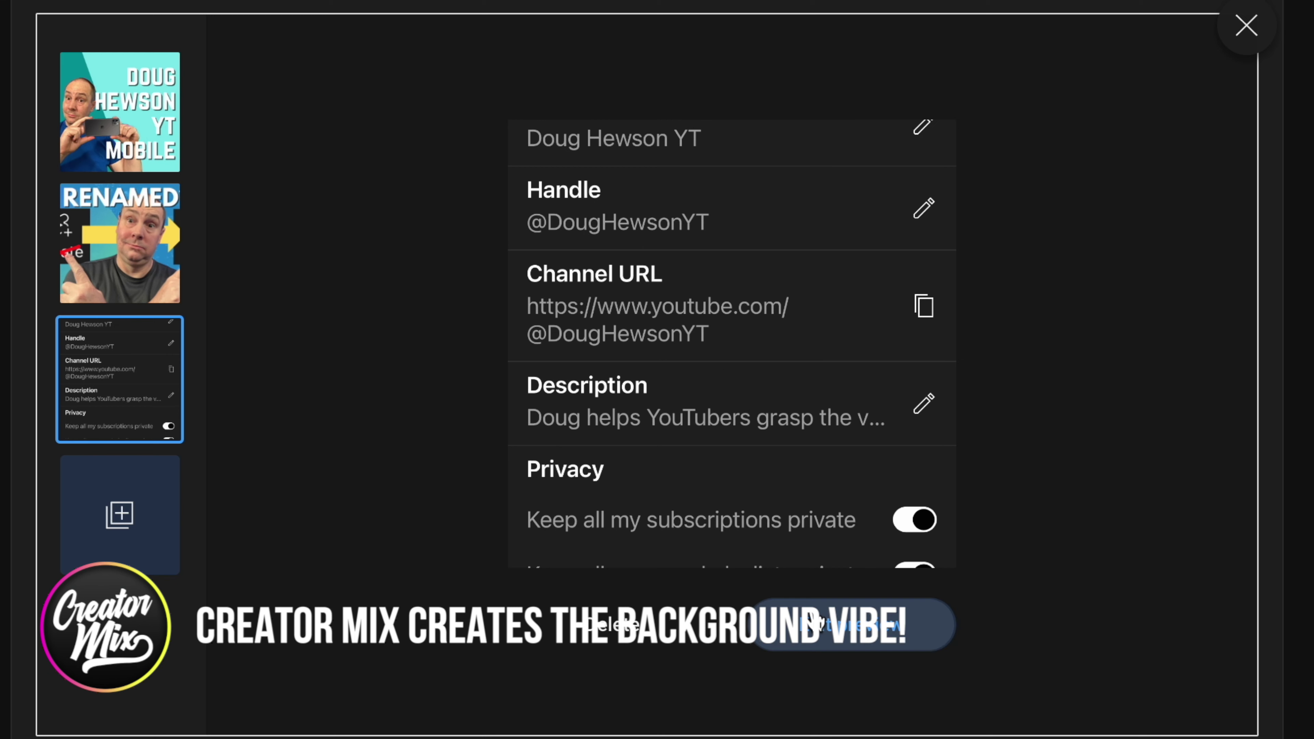
{"action": "left_click", "coordinate": [851, 625]}
{"action": "left_click_drag", "start_coordinate": [701, 373], "coordinate": [701, 442]}
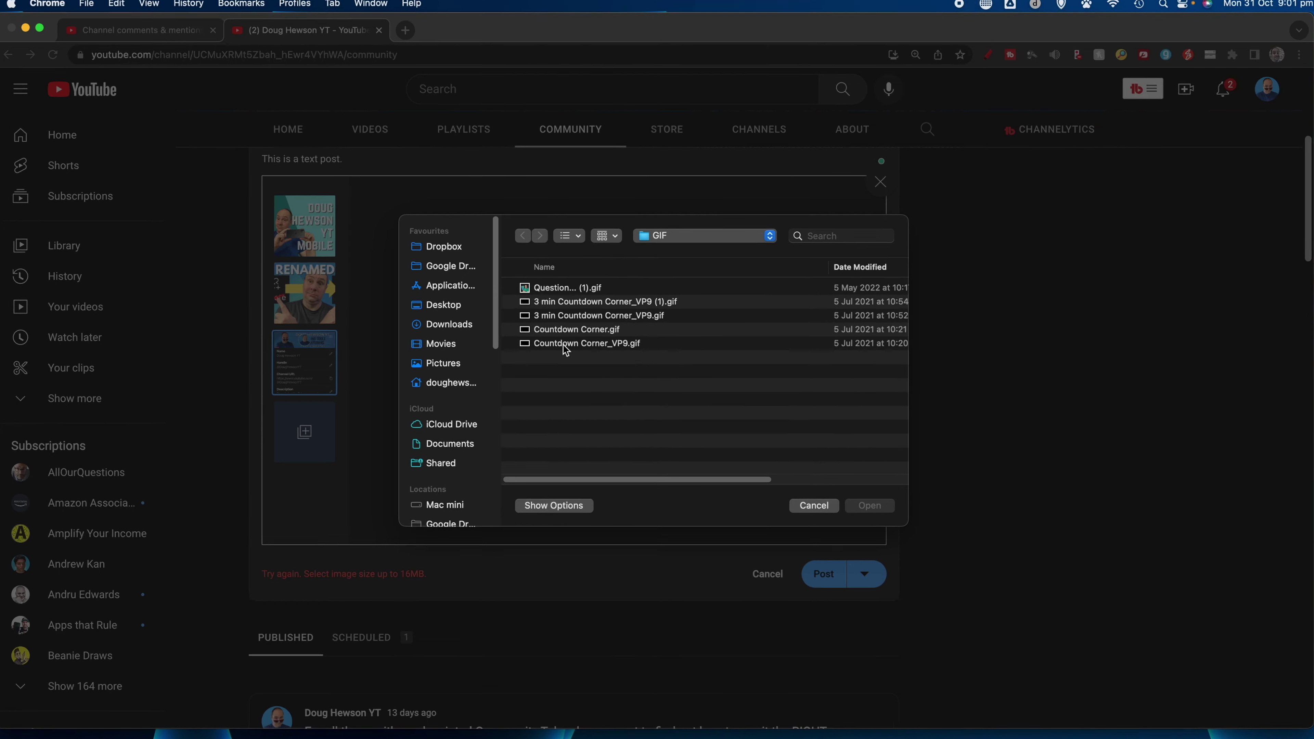
Attach Countdown Corner_VP9.gif as the fourth slide and save its preview crop
{"action": "left_click", "coordinate": [562, 344]}
{"action": "left_click", "coordinate": [1206, 632]}
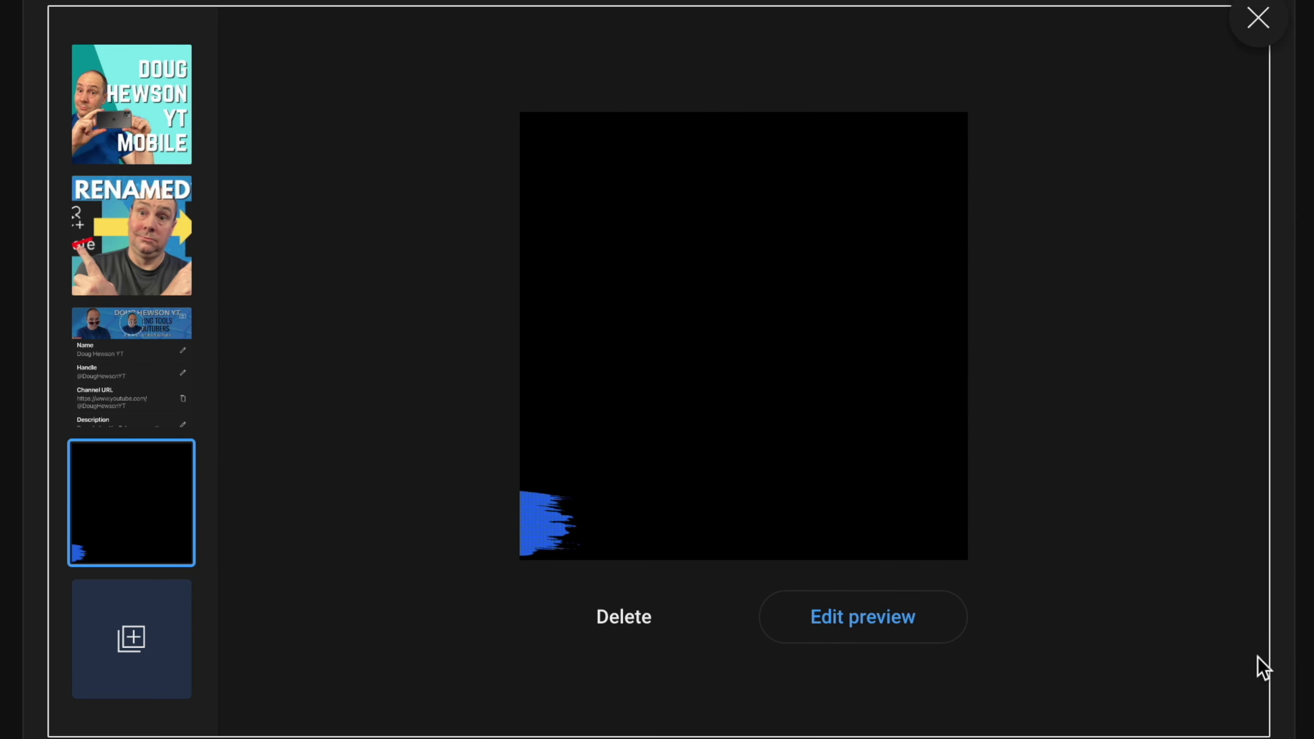
{"action": "left_click", "coordinate": [874, 616]}
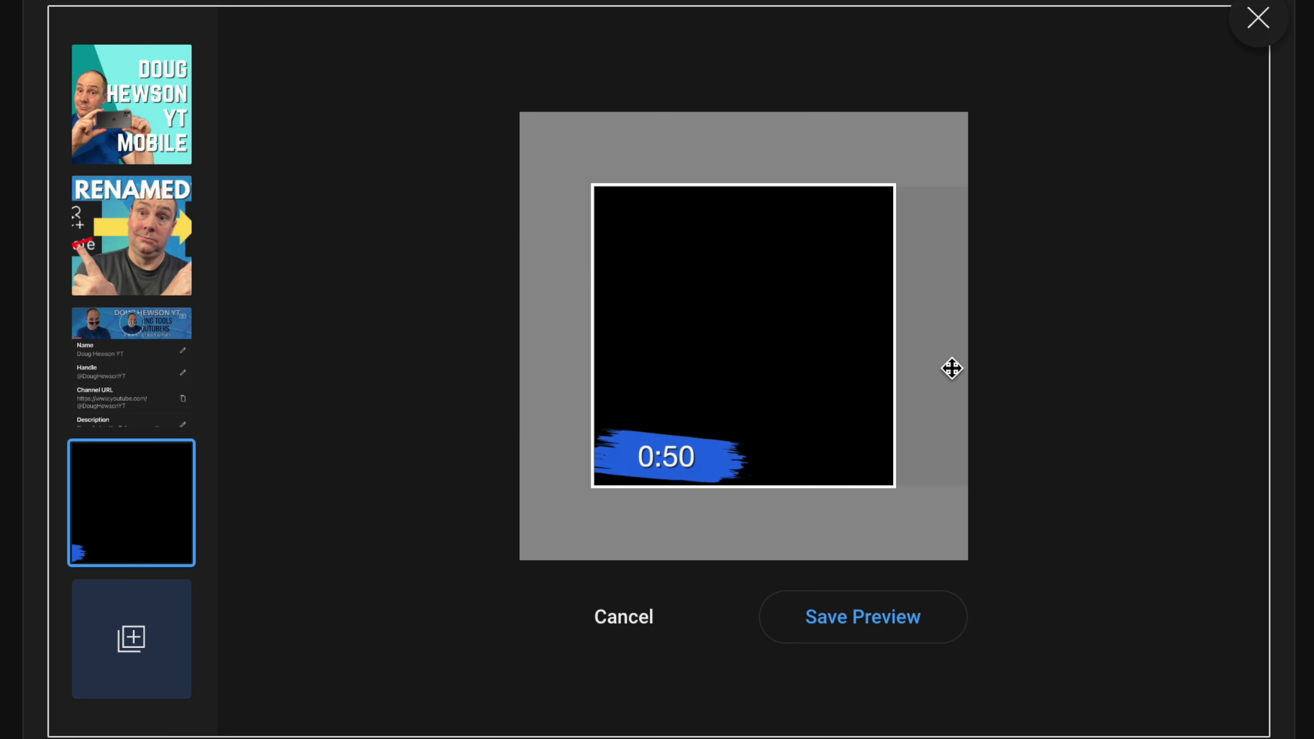
{"action": "left_click", "coordinate": [829, 626]}
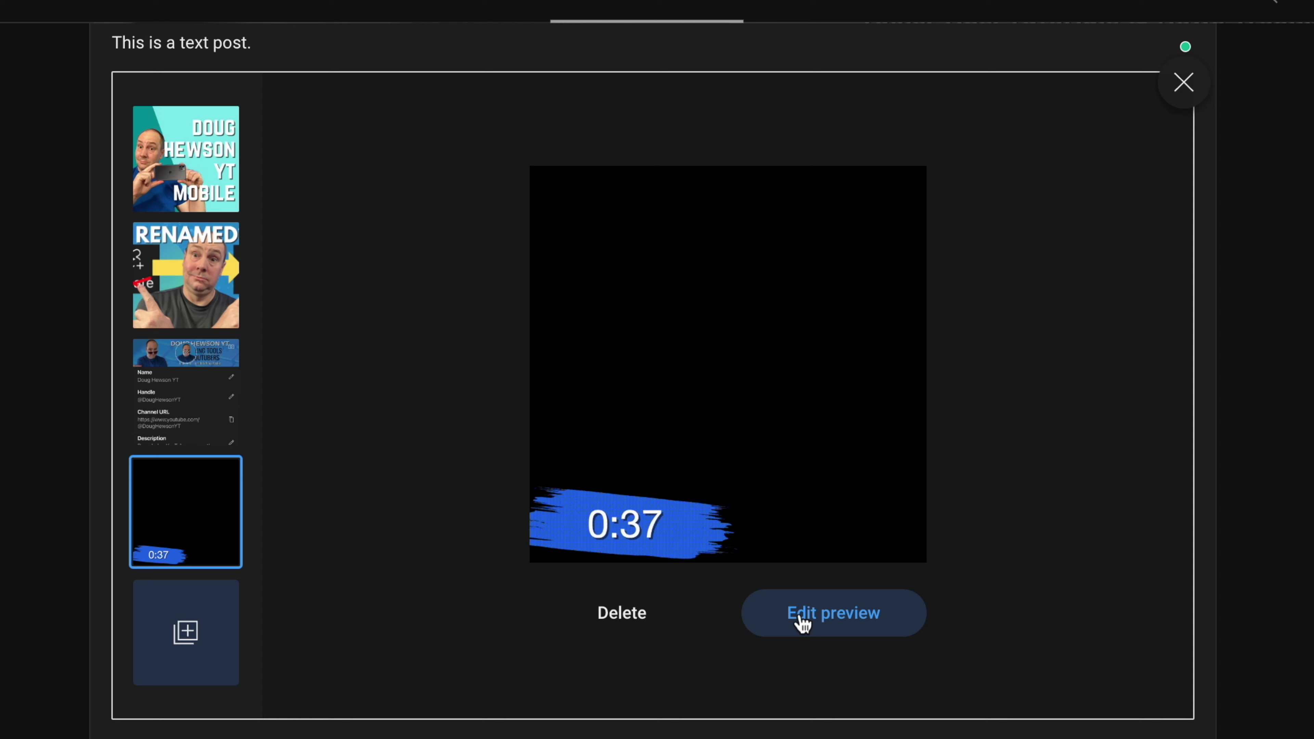
Scroll through the page to check the carousel post scheduled for Nov 2, 2022, 12:00 AM
{"action": "scroll", "coordinate": [807, 528], "scroll_direction": "down", "scroll_amount": 1}
{"action": "scroll", "coordinate": [584, 417], "scroll_direction": "up", "scroll_amount": 2}
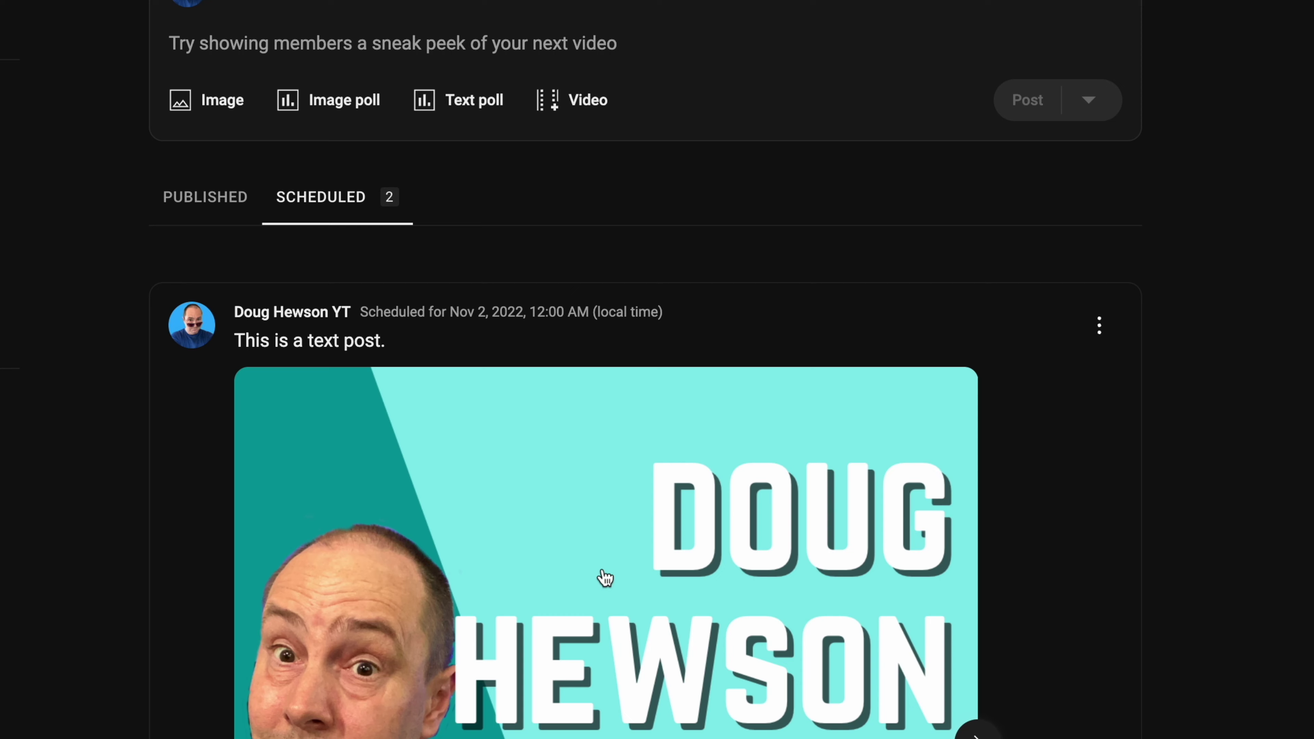
{"action": "scroll", "coordinate": [605, 585], "scroll_direction": "down", "scroll_amount": 2}
{"action": "scroll", "coordinate": [606, 585], "scroll_direction": "down", "scroll_amount": 3}
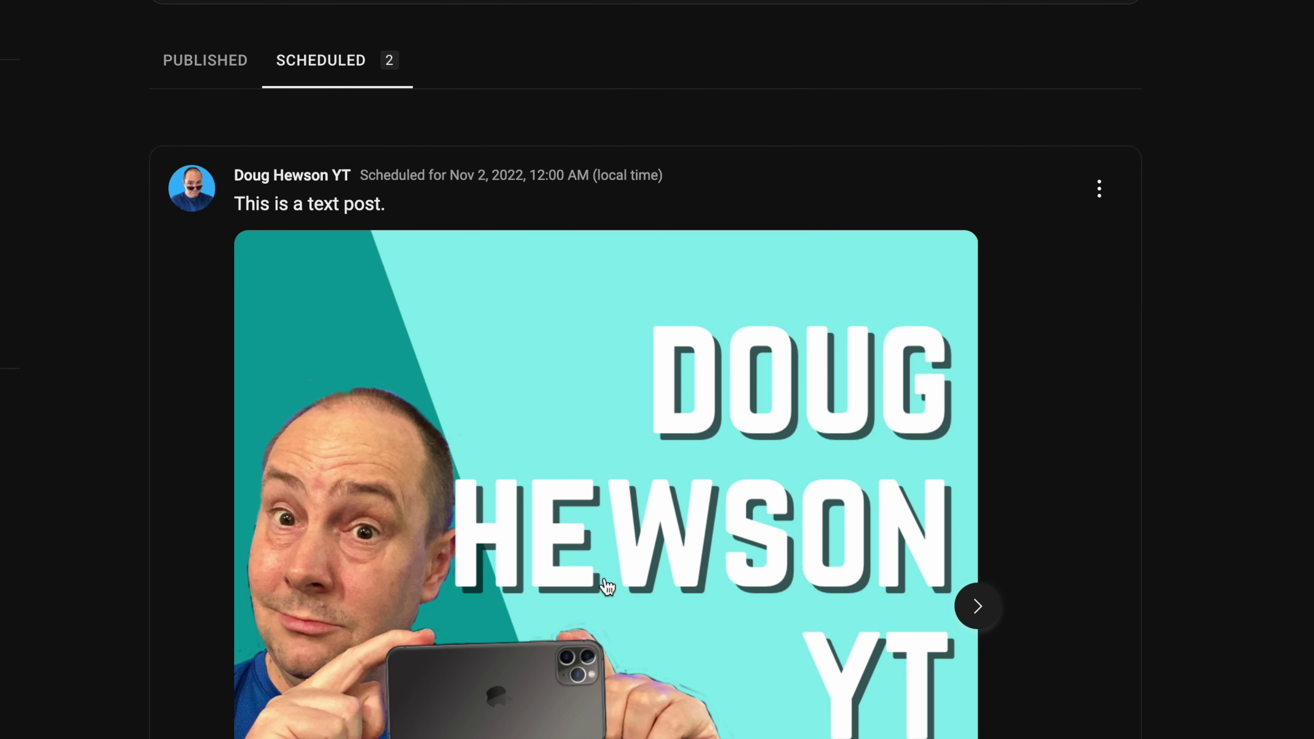
{"action": "scroll", "coordinate": [606, 587], "scroll_direction": "down", "scroll_amount": 3}
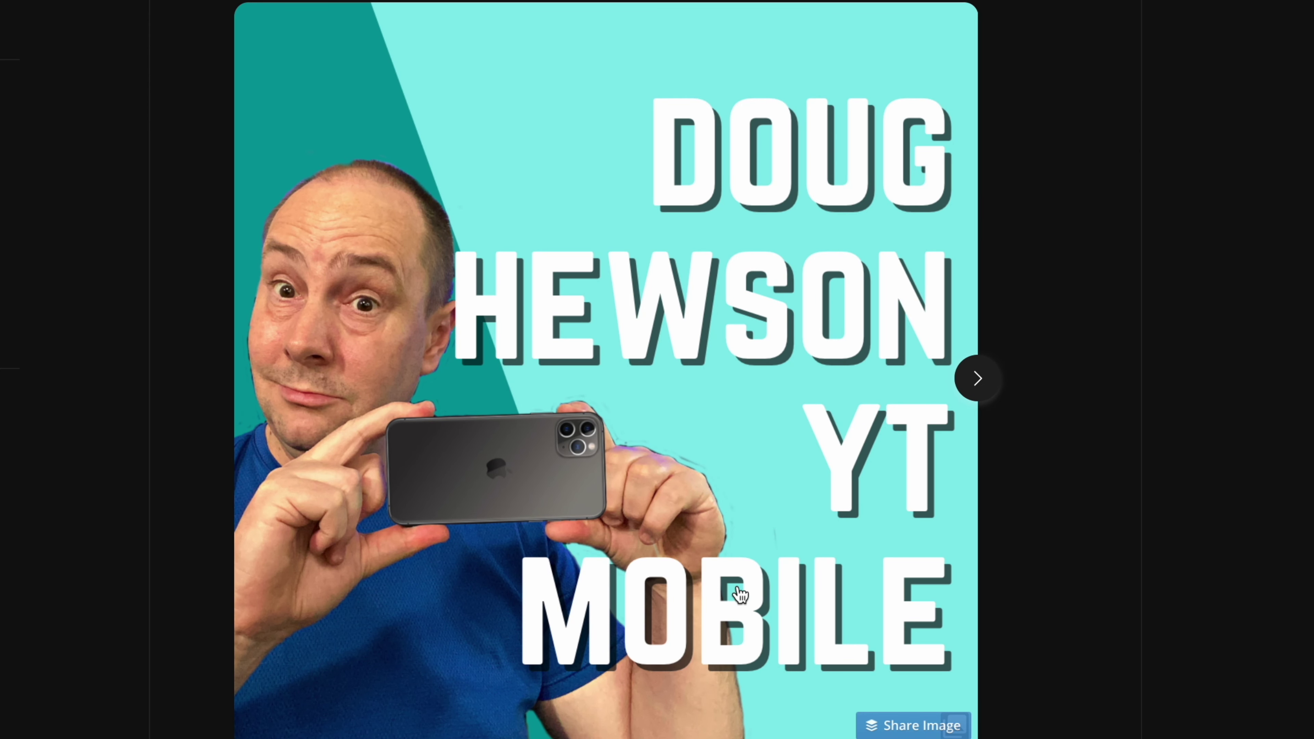
{"action": "left_click", "coordinate": [984, 386]}
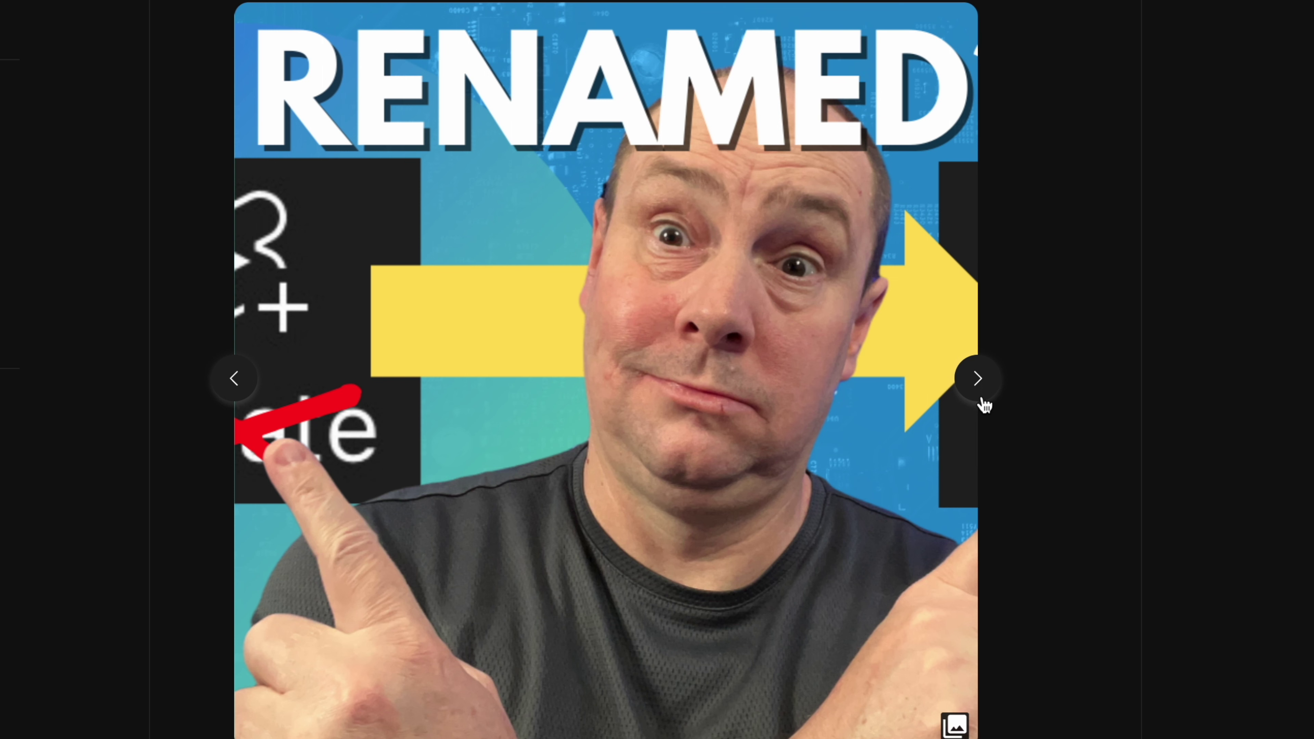
{"action": "left_click", "coordinate": [984, 406]}
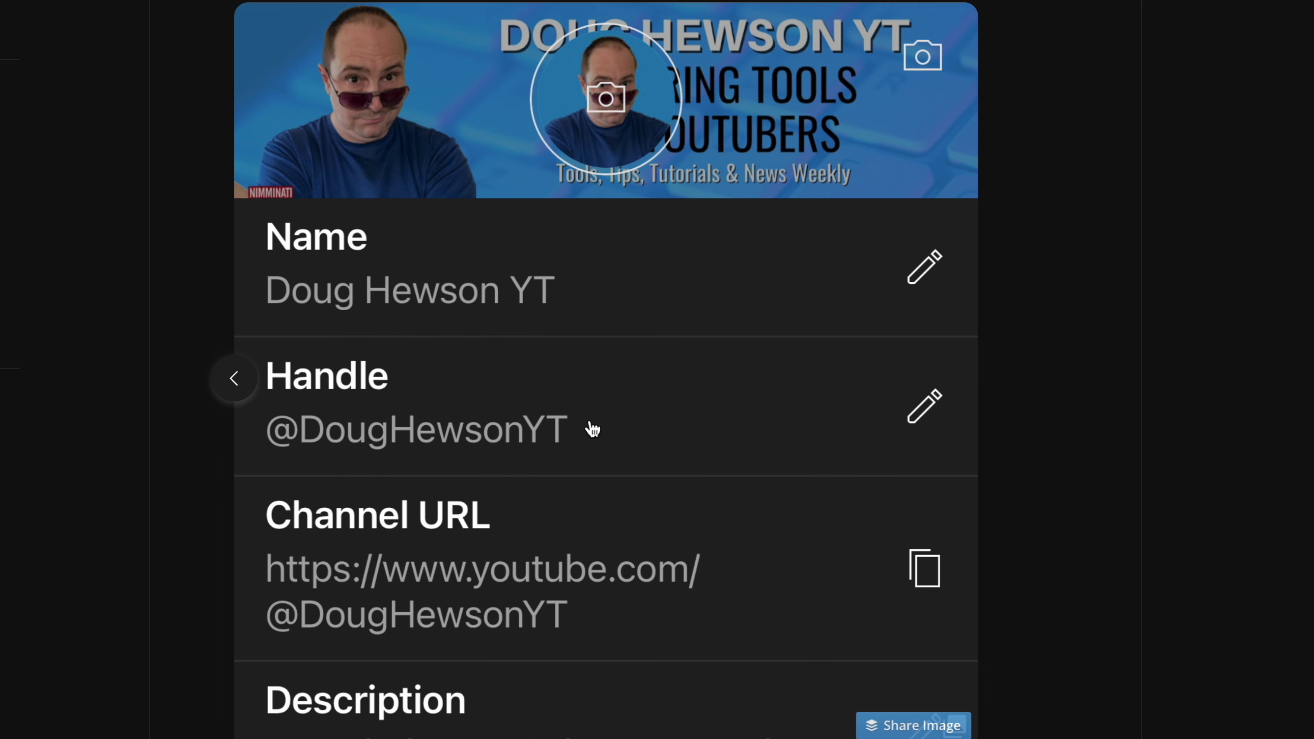
{"action": "left_click", "coordinate": [230, 385]}
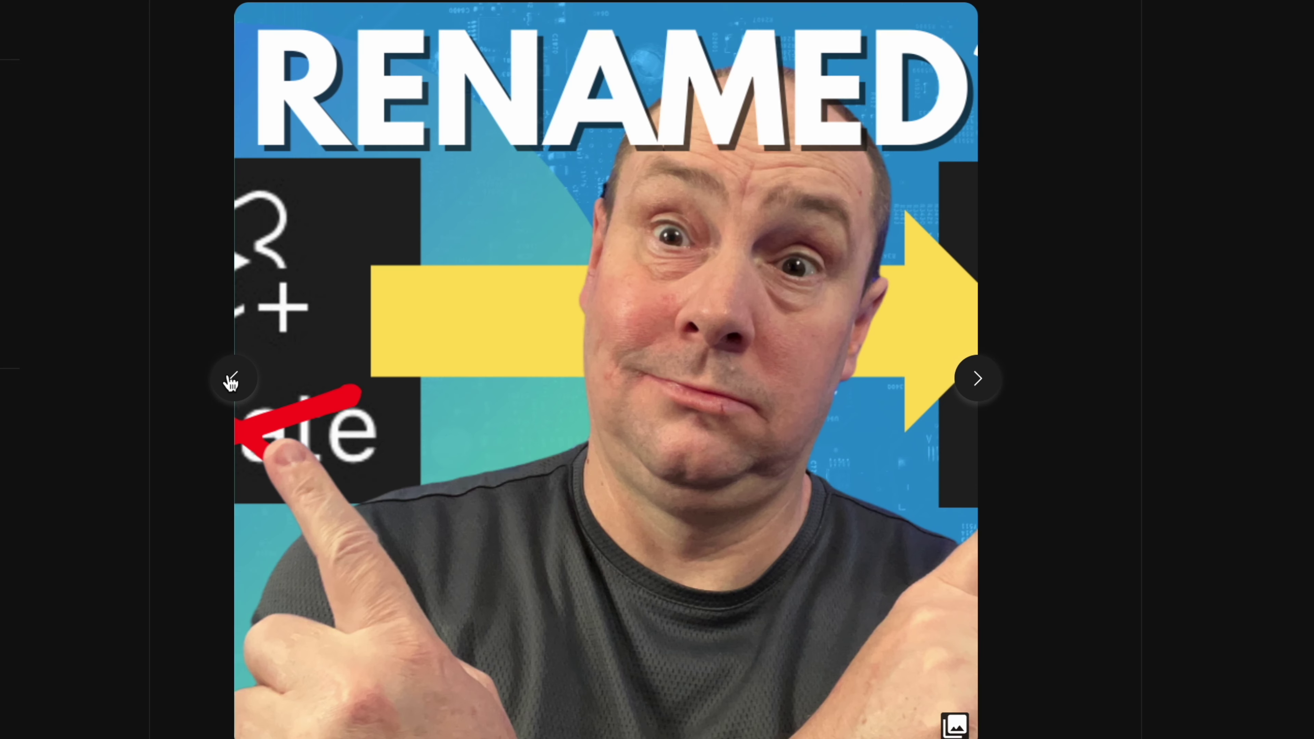
{"action": "left_click", "coordinate": [230, 384]}
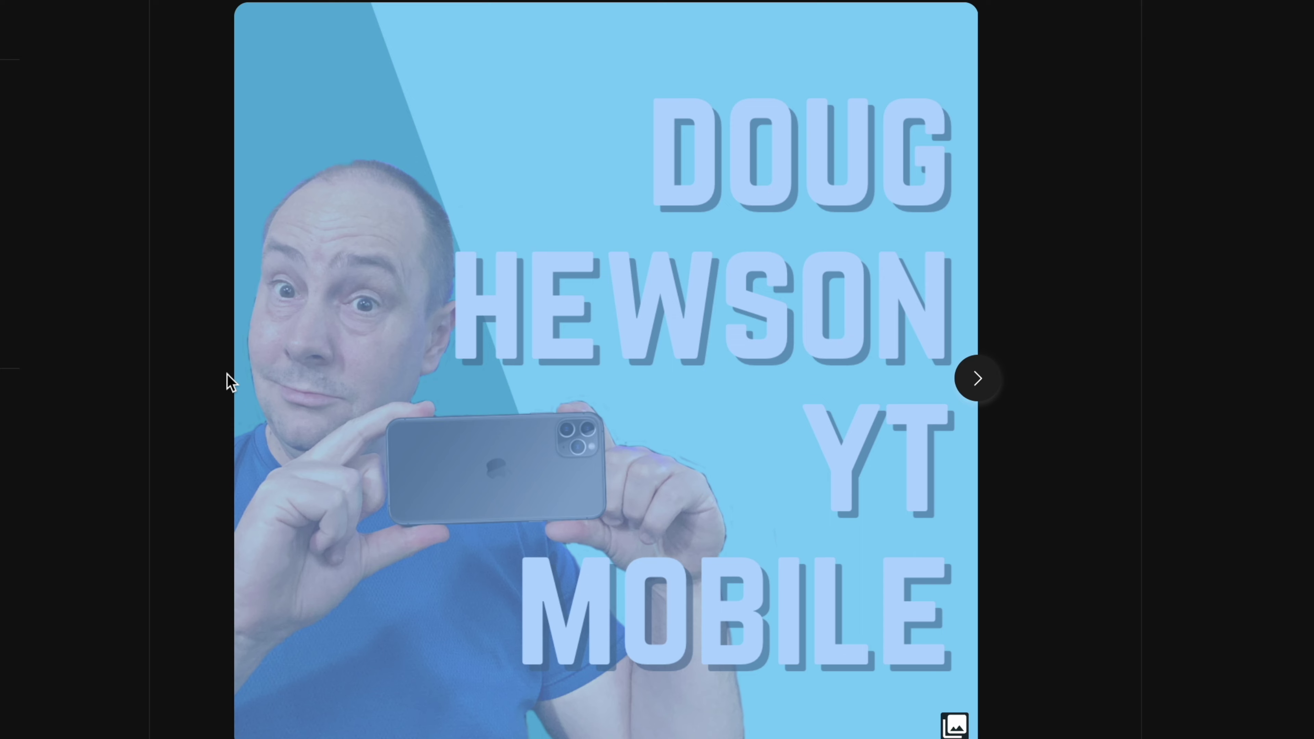
{"action": "scroll", "coordinate": [229, 383], "scroll_direction": "up", "scroll_amount": 10}
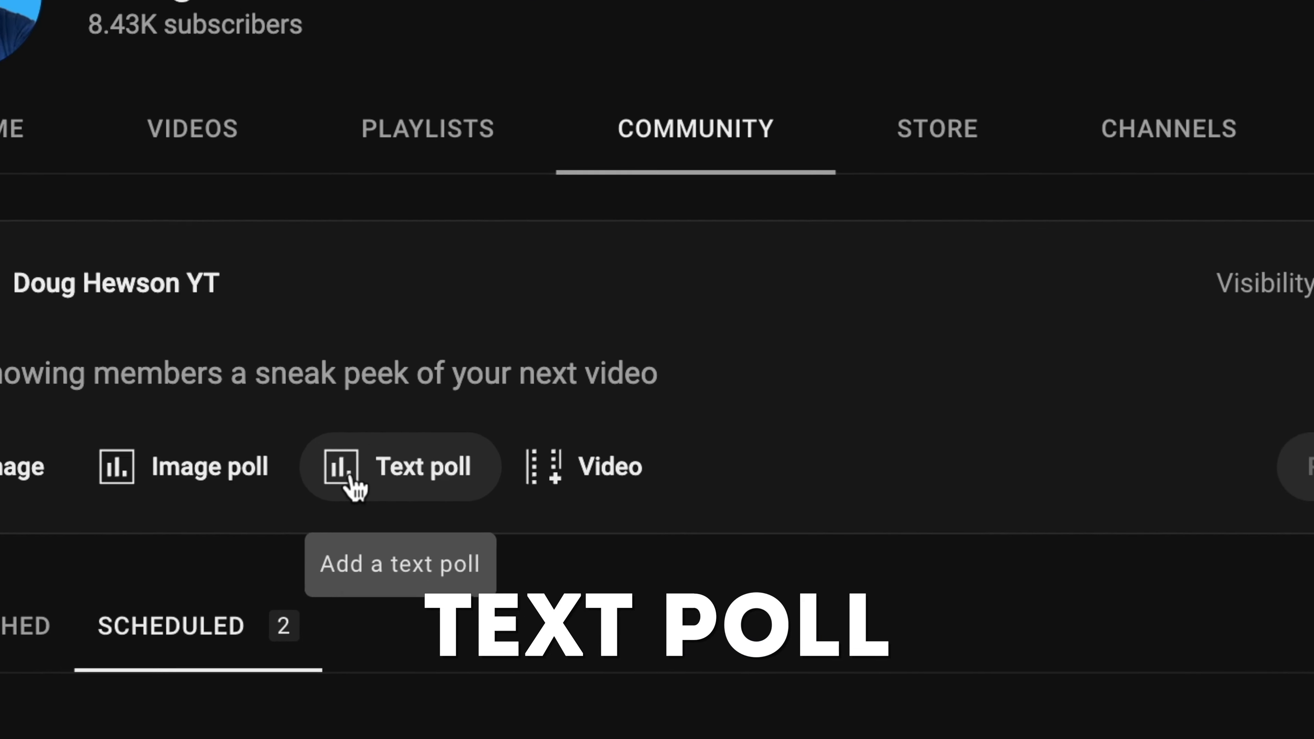
Create a text poll with the question 'Who is the best YouTube Guru?'
{"action": "left_click", "coordinate": [435, 429]}
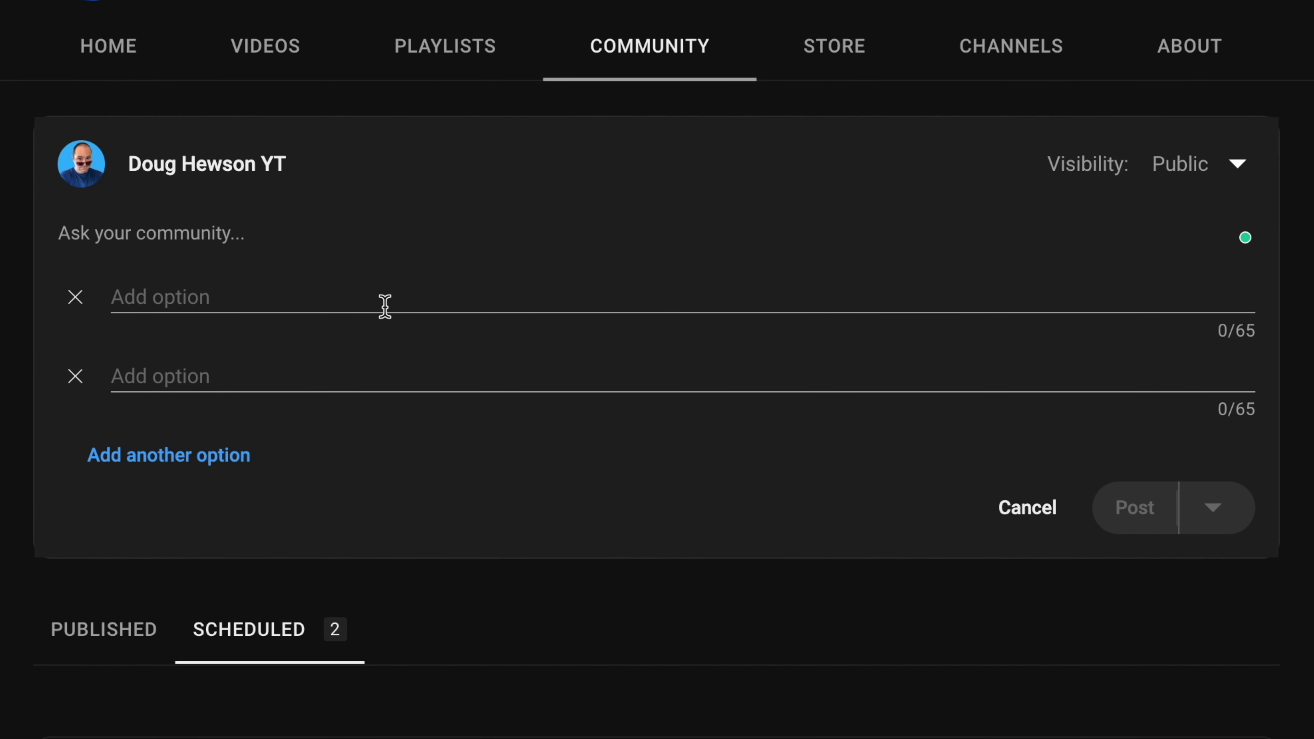
{"action": "type", "text": "Who"}
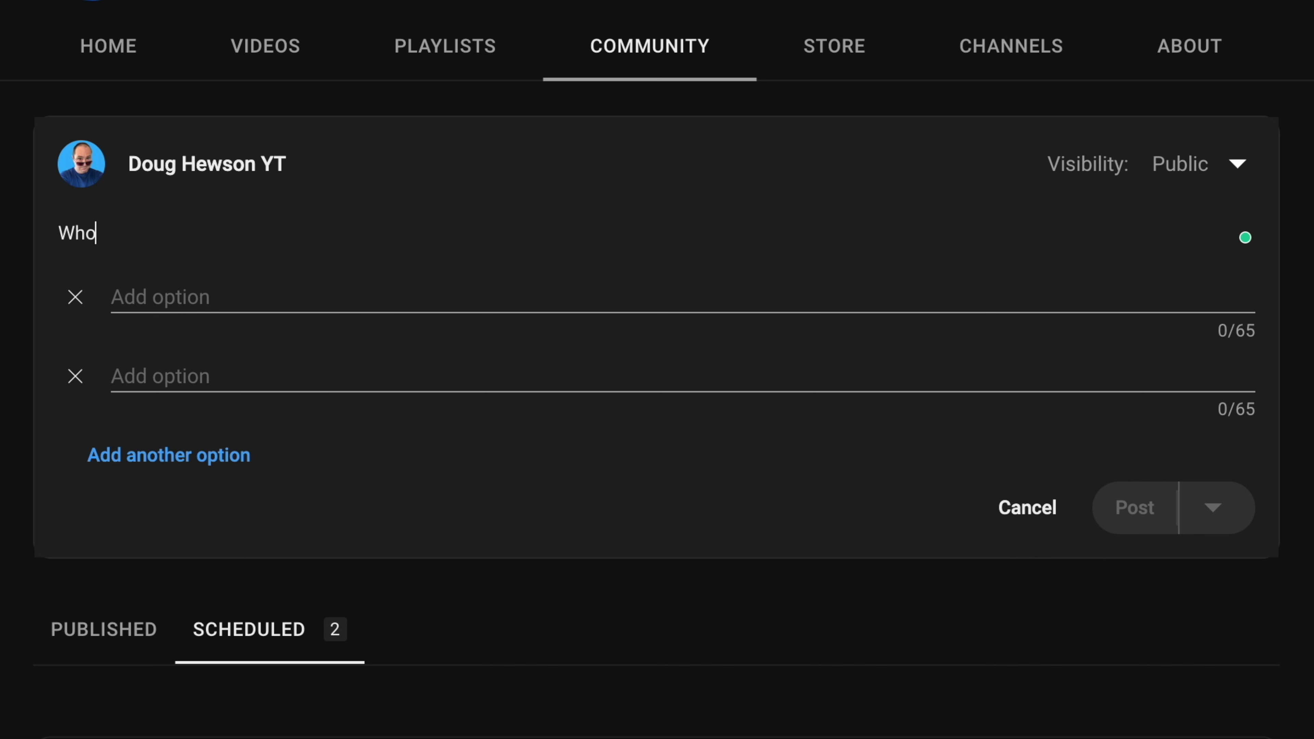
{"action": "type", "text": " is the best YouTube"}
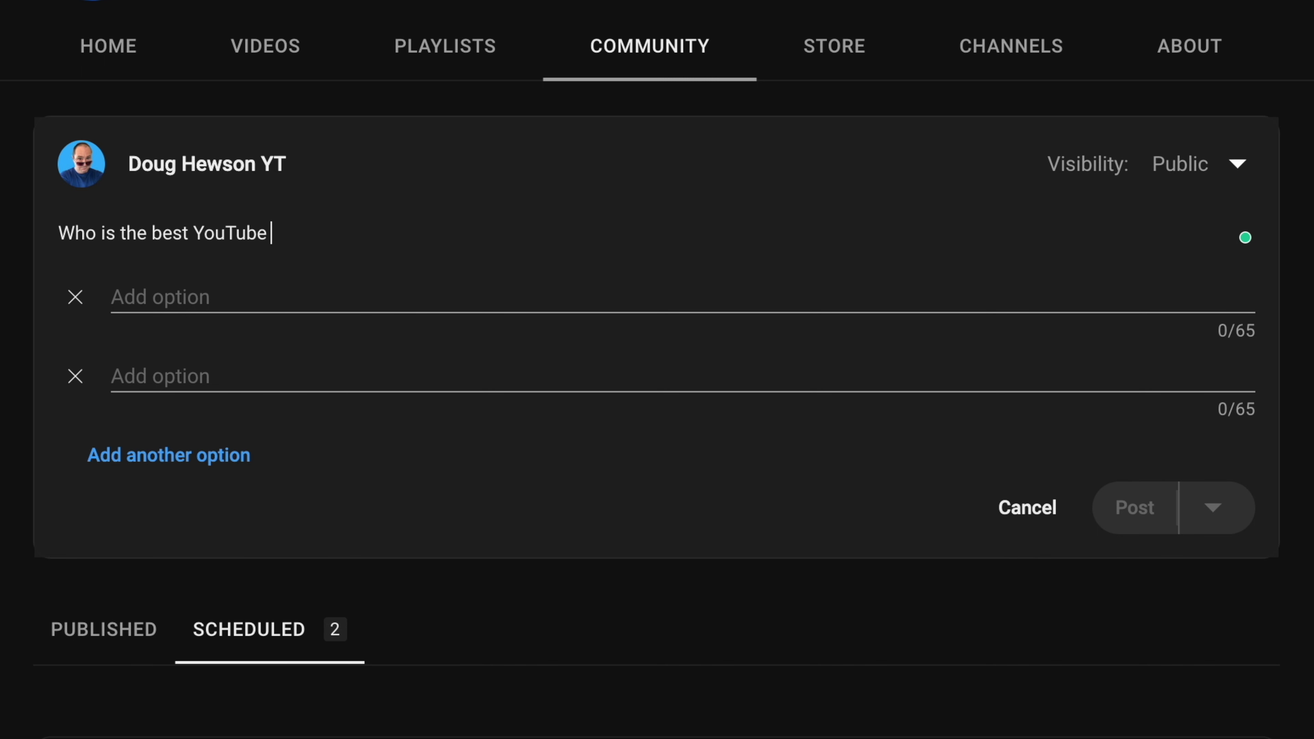
Enter three creators' names as the first three answers and add a fourth answer field
{"action": "left_click", "coordinate": [273, 310]}
{"action": "type", "text": "Nick Nimmin"}
{"action": "left_click", "coordinate": [214, 367]}
{"action": "type", "text": "Derral Eves"}
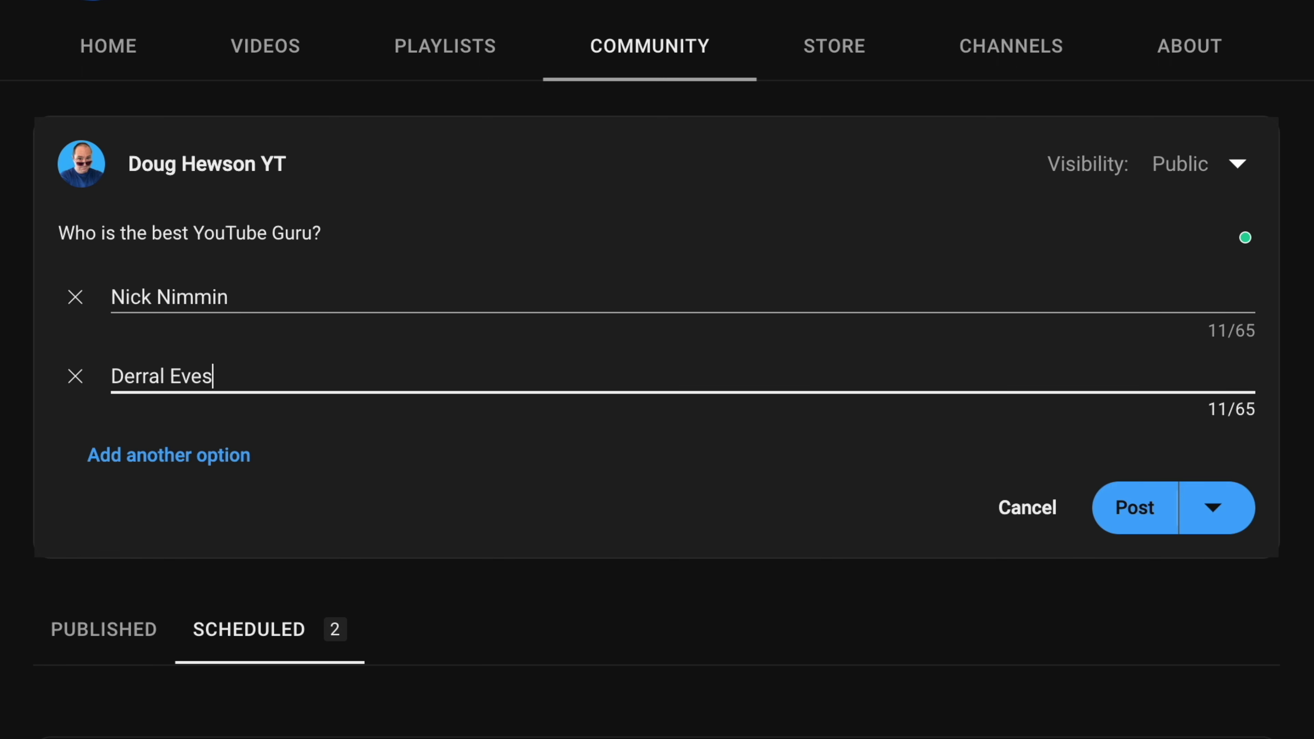
{"action": "left_click", "coordinate": [243, 456]}
{"action": "type", "text": "Tim SChmoyer"}
{"action": "left_click", "coordinate": [174, 454]}
{"action": "key", "text": "BackSpace"}
{"action": "type", "text": "c"}
{"action": "left_click", "coordinate": [233, 613]}
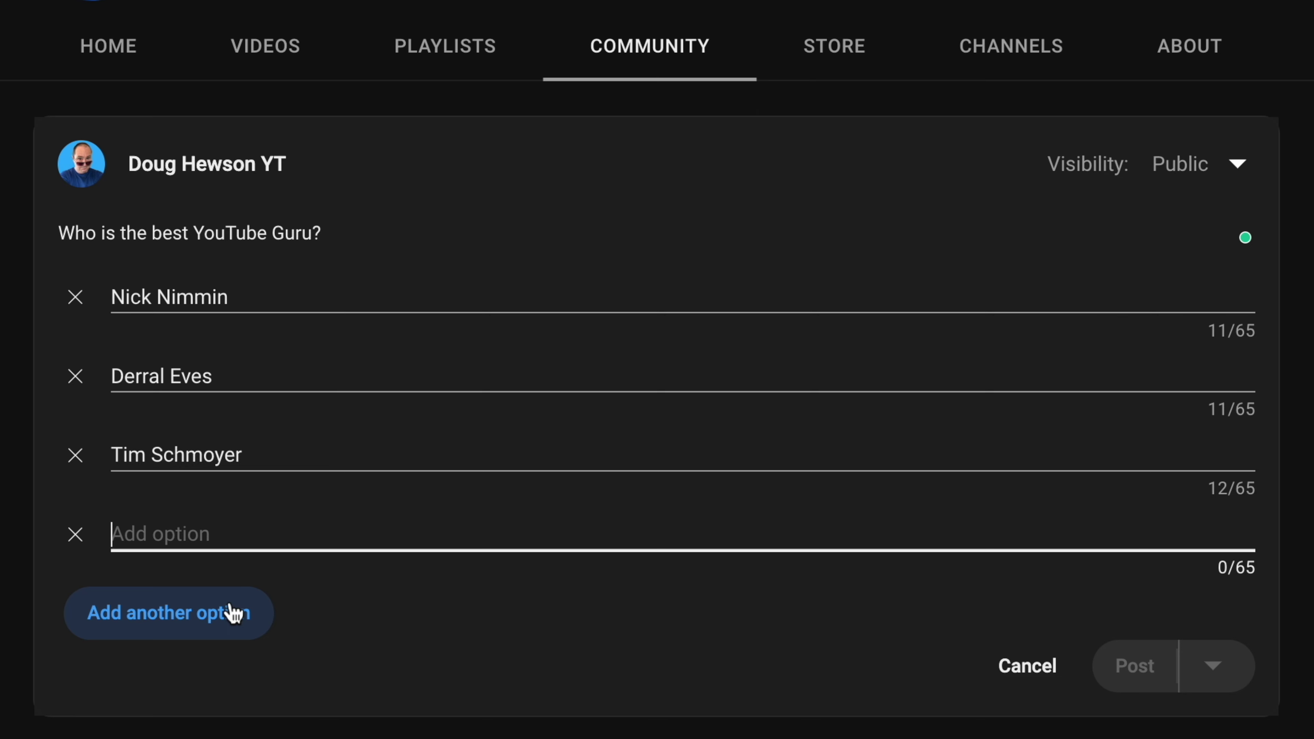
Type a fourth creator's name as the poll's last answer
{"action": "type", "text": "Roberto"}
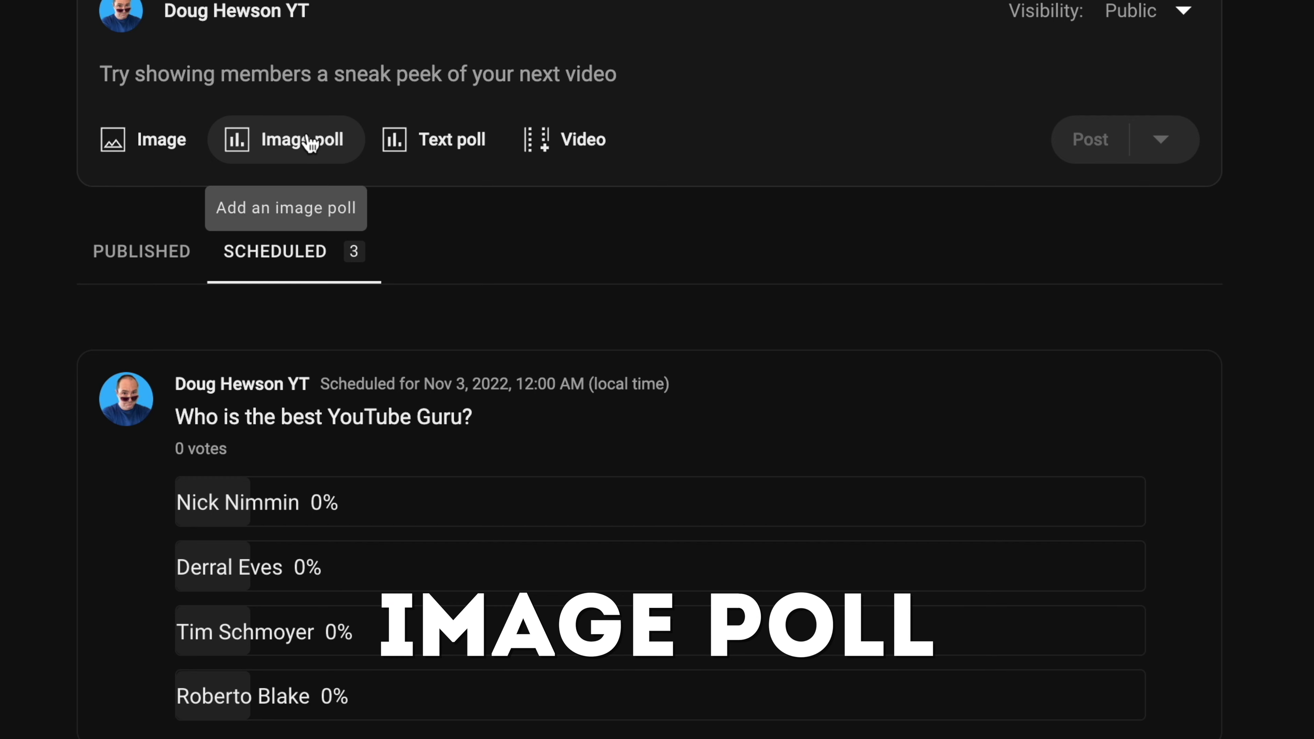
Begin an image poll and choose a trending-video thumbnail from Downloads for Option 1
{"action": "left_click", "coordinate": [307, 138]}
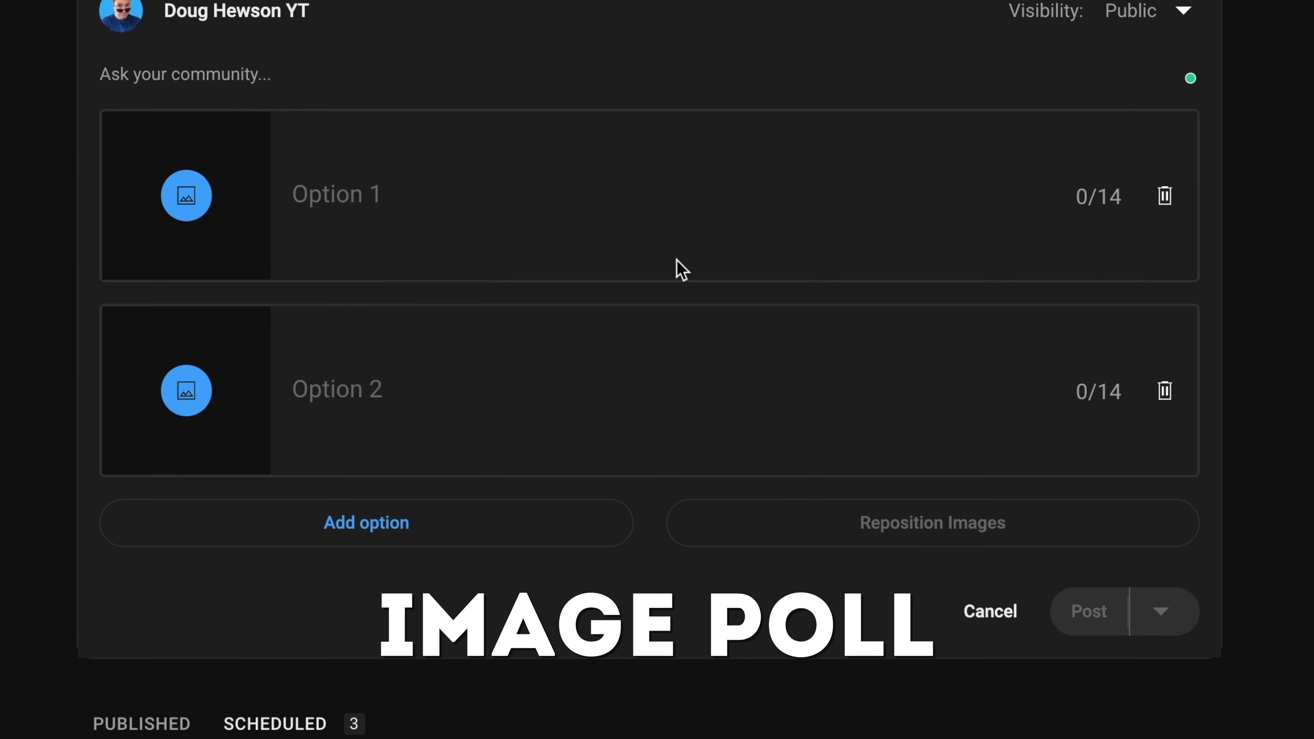
{"action": "scroll", "coordinate": [671, 270], "scroll_direction": "up", "scroll_amount": 1}
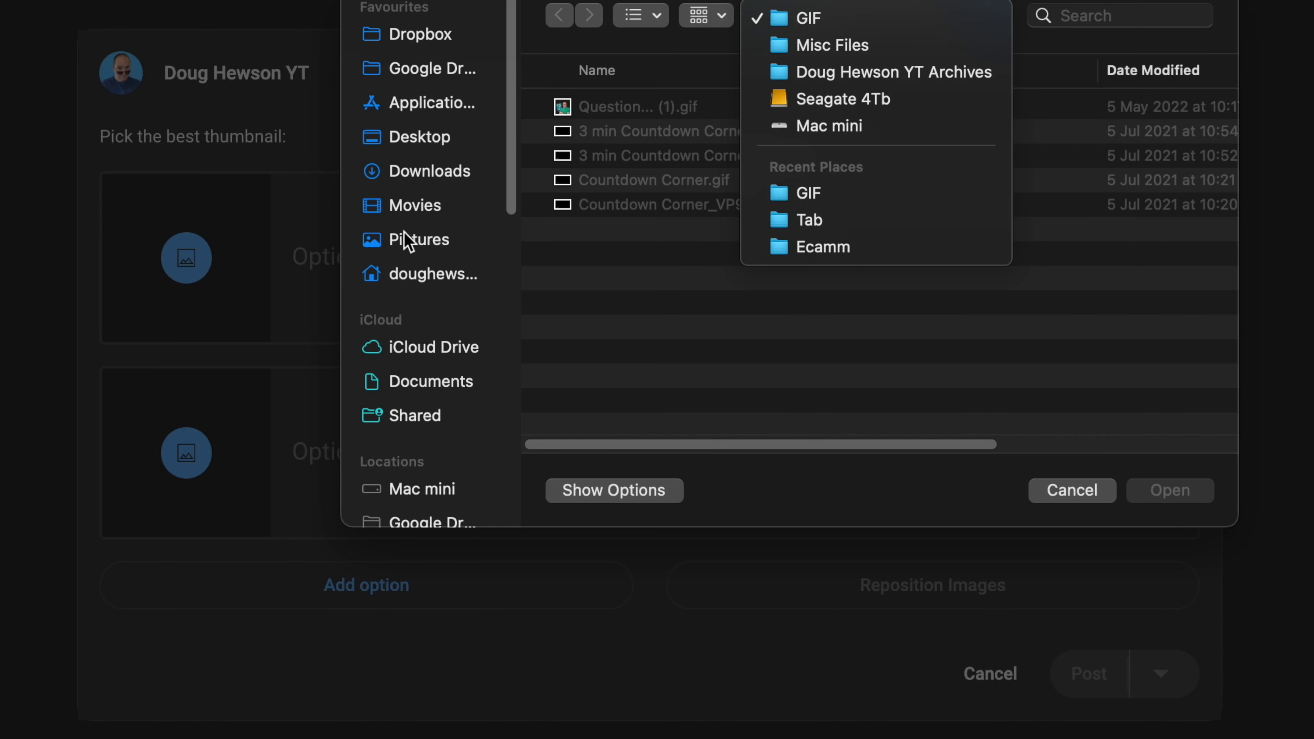
{"action": "left_click", "coordinate": [420, 169]}
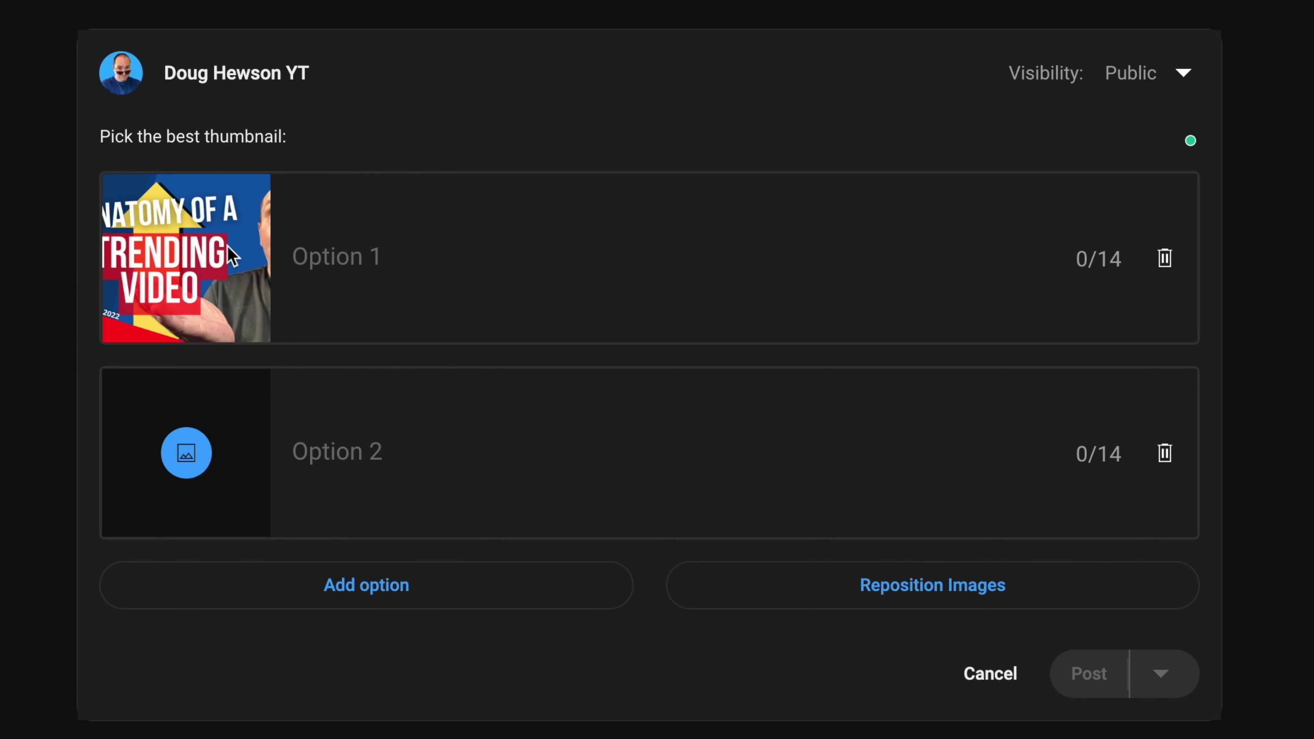
{"action": "scroll", "coordinate": [228, 246], "scroll_direction": "down", "scroll_amount": 3}
Give Option 2 the Renamed thumbnail, then add Options 3 and 4 with the Community and book thumbnails
{"action": "left_click", "coordinate": [229, 408]}
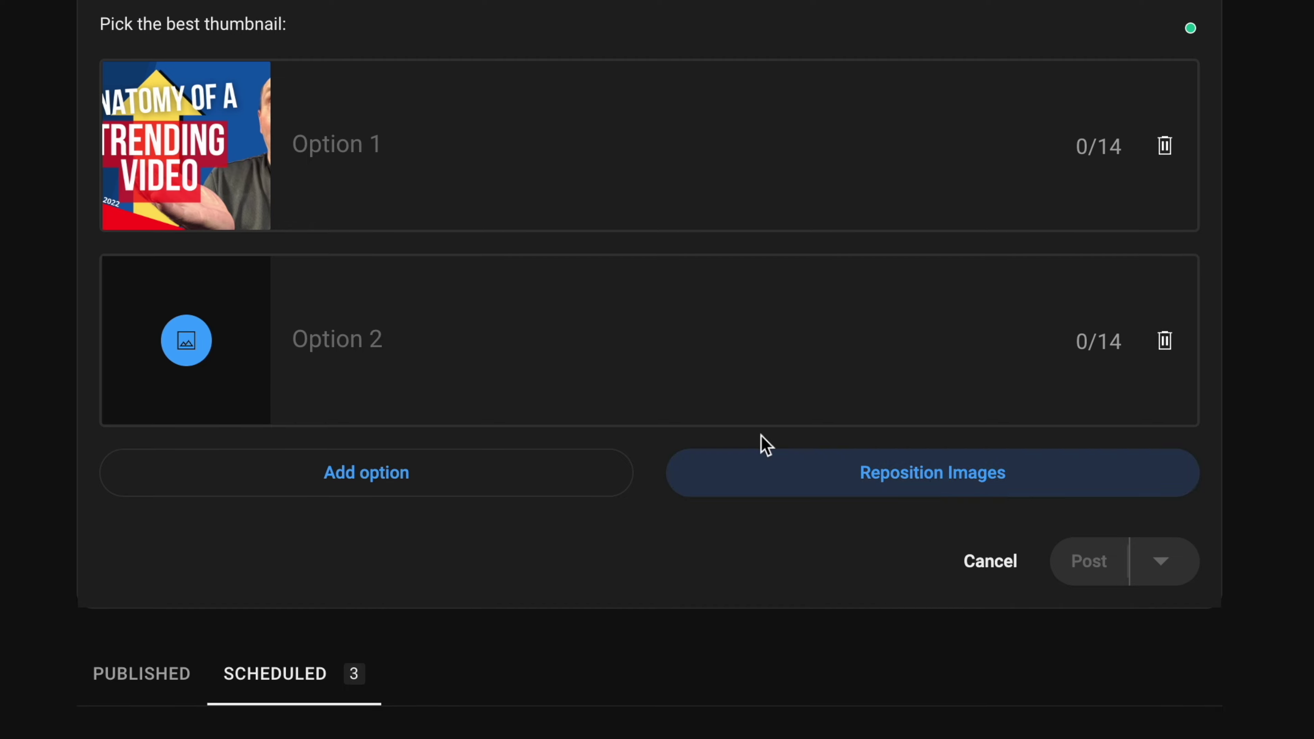
{"action": "double_click", "coordinate": [622, 261]}
{"action": "left_click", "coordinate": [367, 473]}
{"action": "left_click", "coordinate": [384, 710]}
{"action": "left_click", "coordinate": [185, 376]}
{"action": "double_click", "coordinate": [724, 374]}
{"action": "left_click", "coordinate": [200, 585]}
{"action": "double_click", "coordinate": [721, 195]}
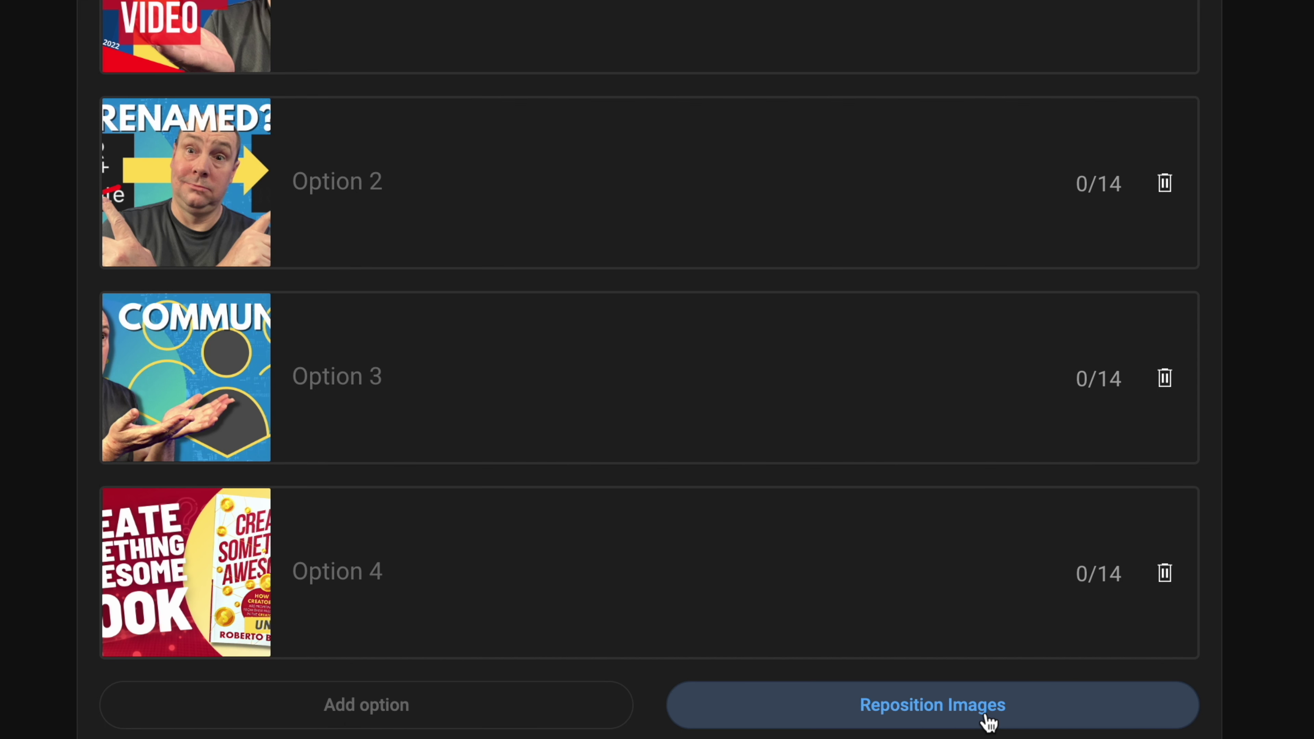
Recentre the first thumbnail's crop on the face, check the other three crops, and save the images
{"action": "left_click", "coordinate": [988, 723]}
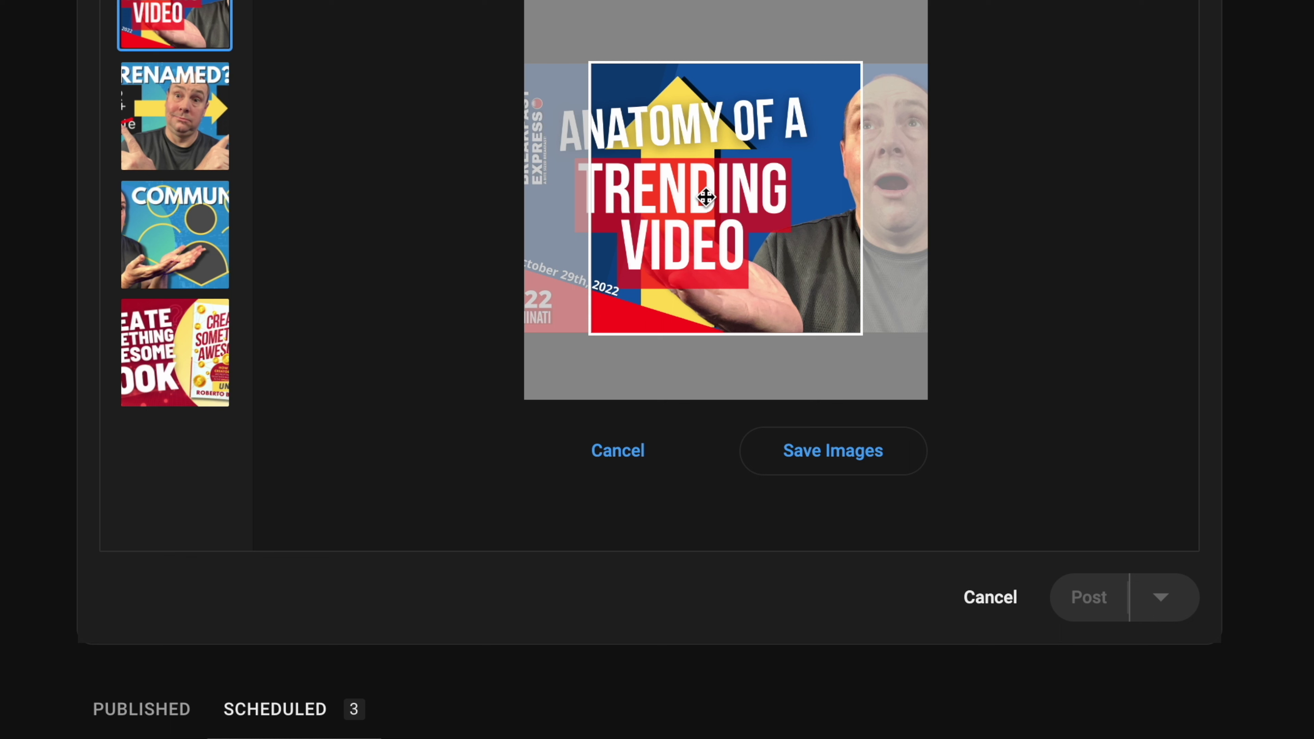
{"action": "left_click_drag", "start_coordinate": [705, 216], "coordinate": [877, 483]}
{"action": "left_click", "coordinate": [184, 126]}
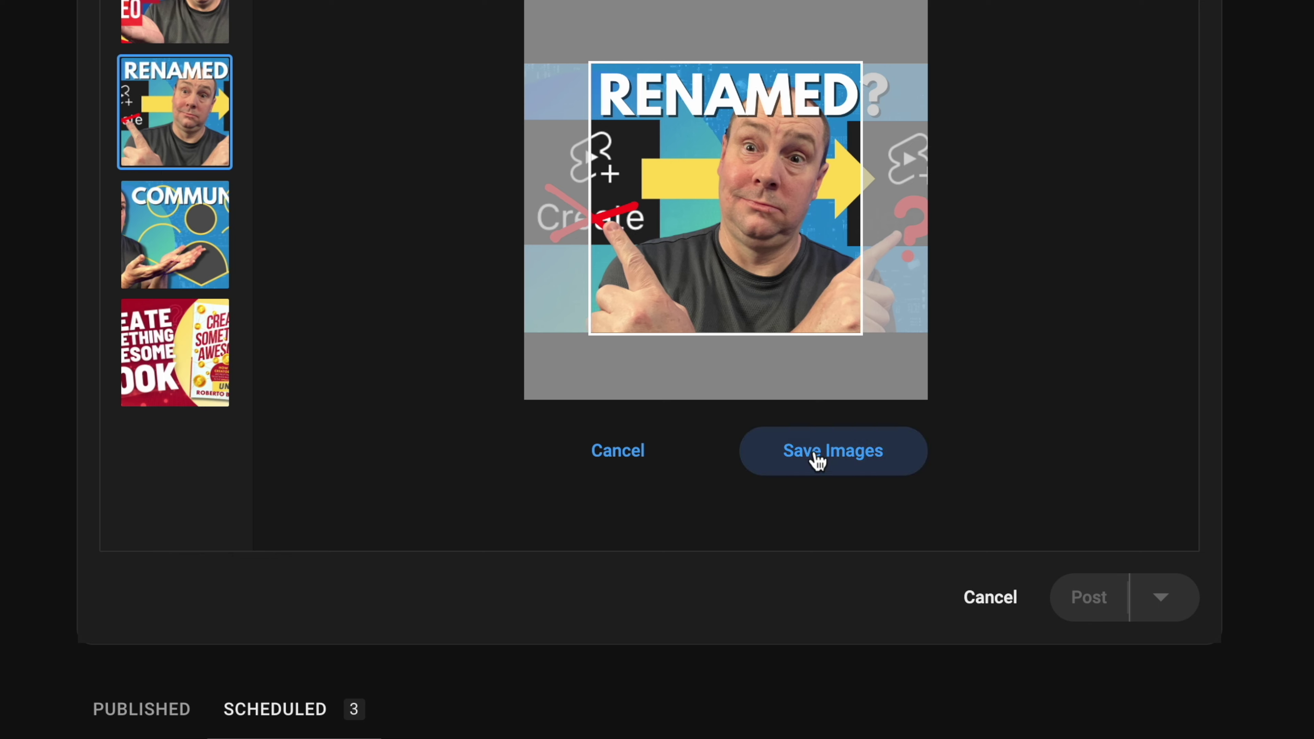
{"action": "left_click", "coordinate": [195, 225]}
{"action": "left_click", "coordinate": [174, 352]}
{"action": "left_click", "coordinate": [833, 451]}
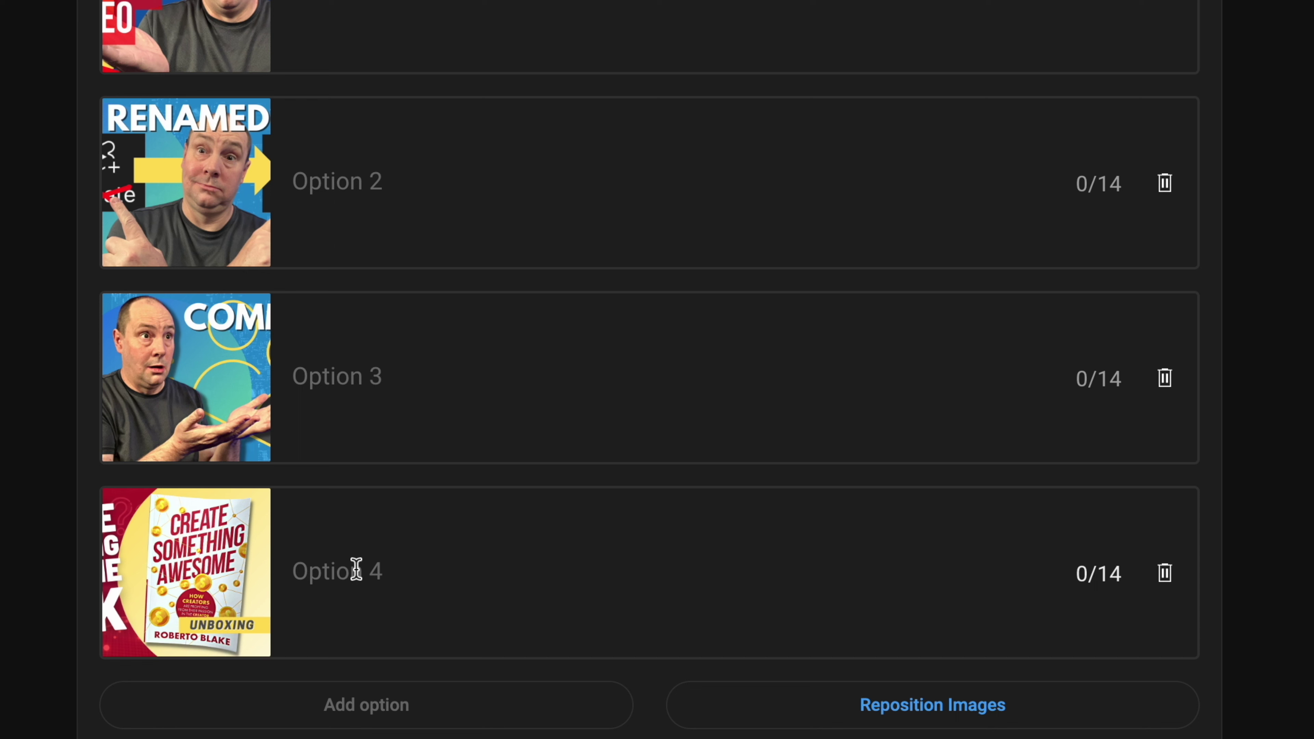
Label the fourth option Book, the third Community and the second Renamed
{"action": "type", "text": "Book"}
{"action": "left_click", "coordinate": [352, 376]}
{"action": "type", "text": "Community"}
{"action": "left_click", "coordinate": [320, 181]}
{"action": "type", "text": "Renamed"}
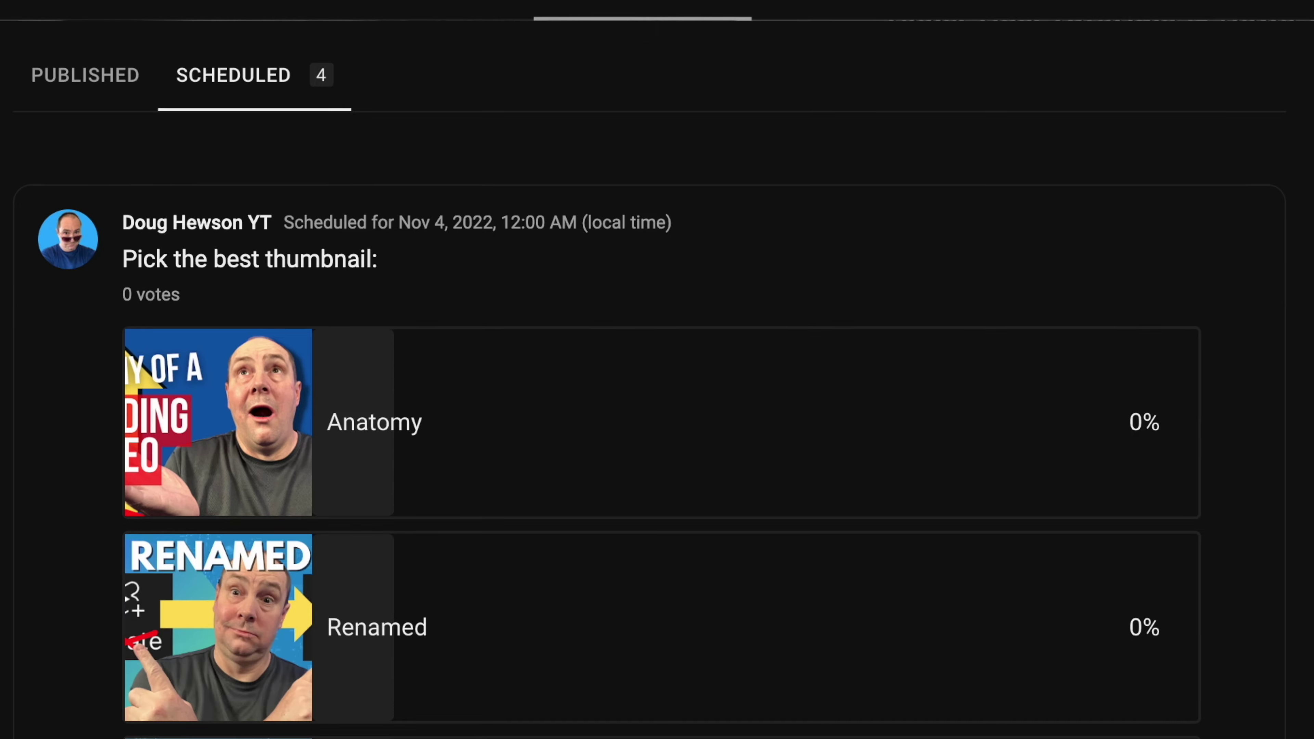
Scroll down and back up to review the four-thumbnail poll before posting
{"action": "scroll", "coordinate": [657, 378], "scroll_direction": "down", "scroll_amount": 5}
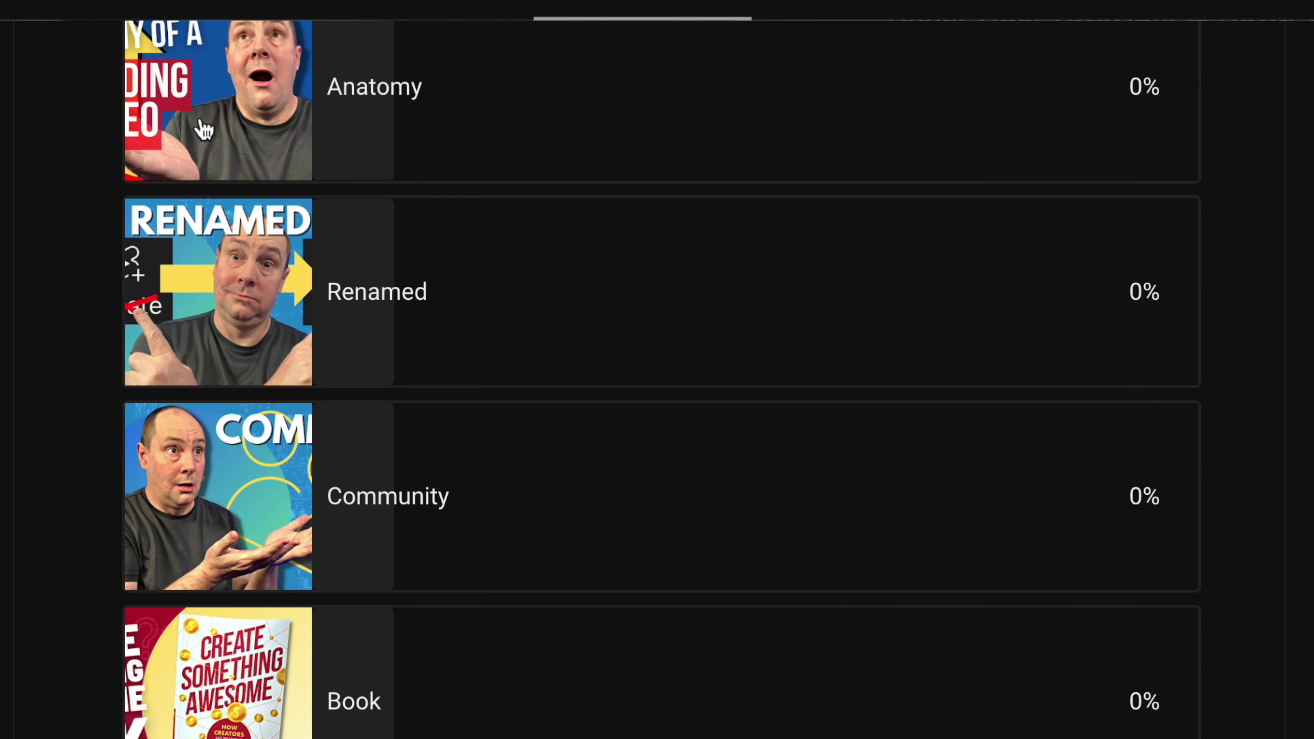
{"action": "scroll", "coordinate": [190, 382], "scroll_direction": "up", "scroll_amount": 4}
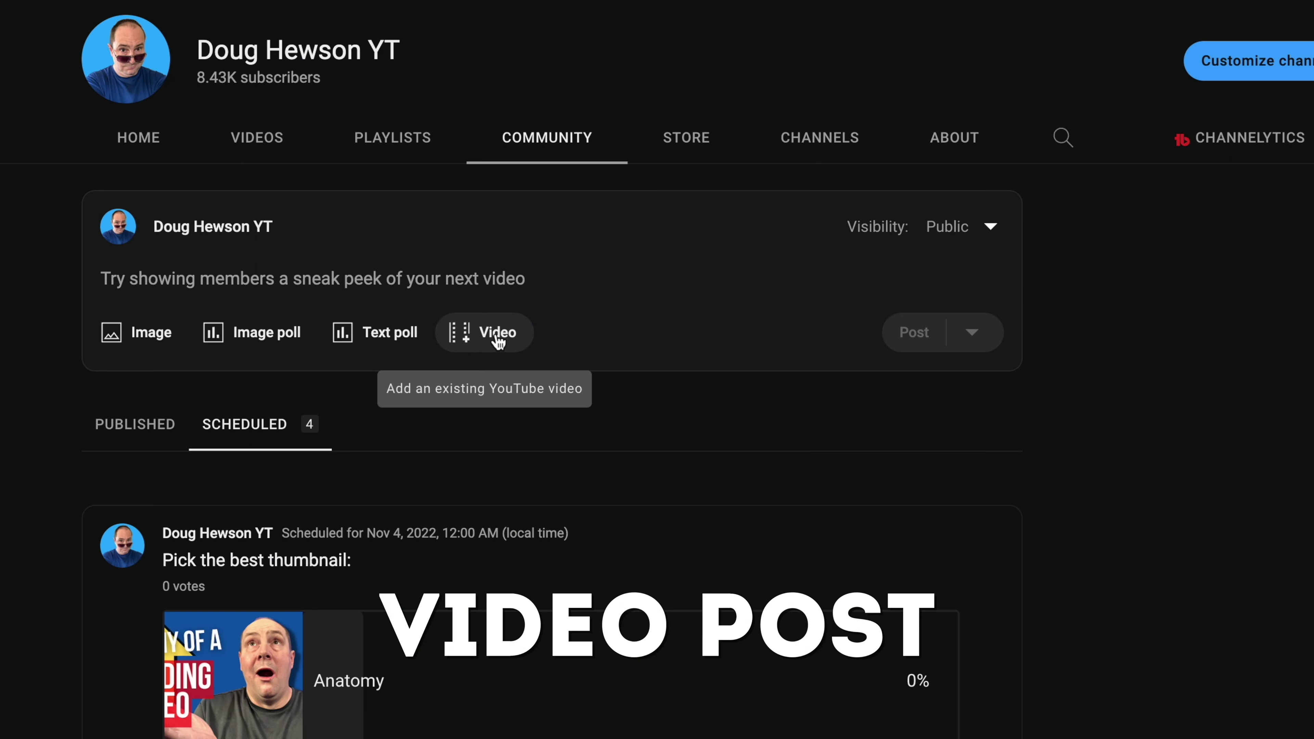
Start a video post and search for the creator's videos by channel name
{"action": "left_click", "coordinate": [461, 334]}
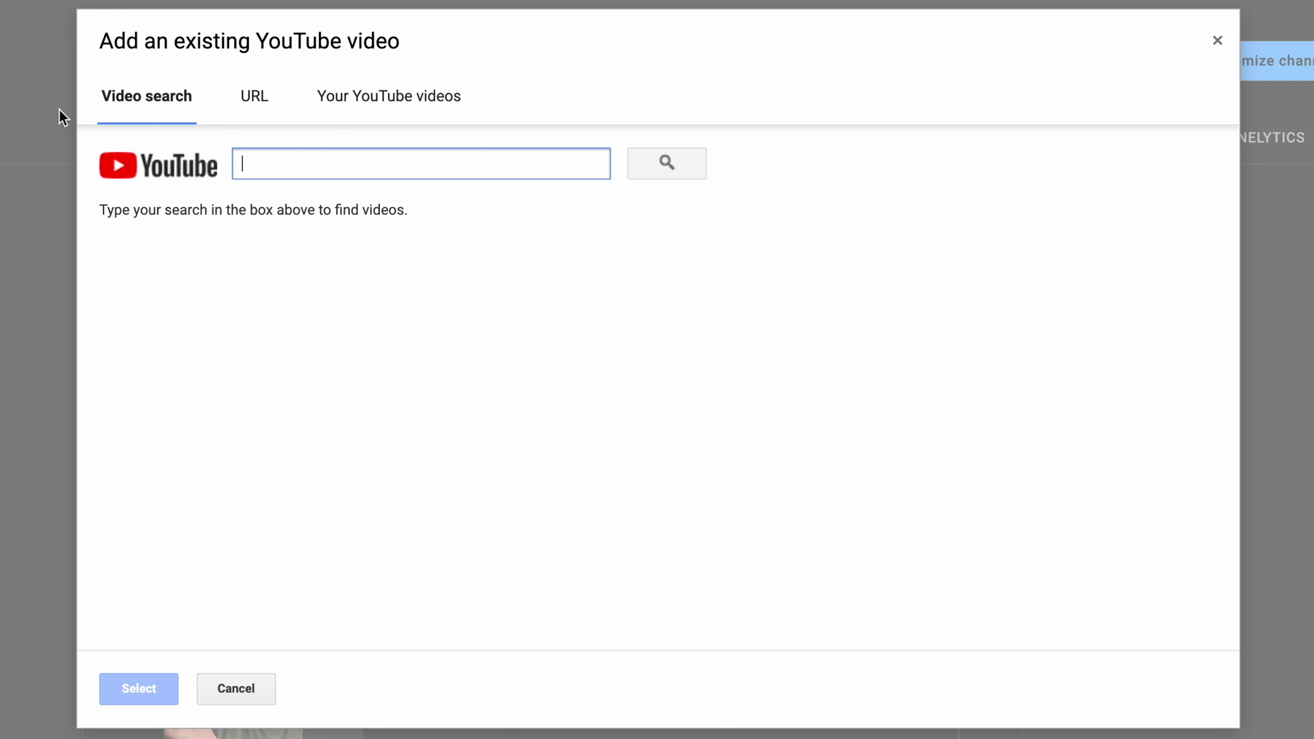
{"action": "type", "text": "nick"}
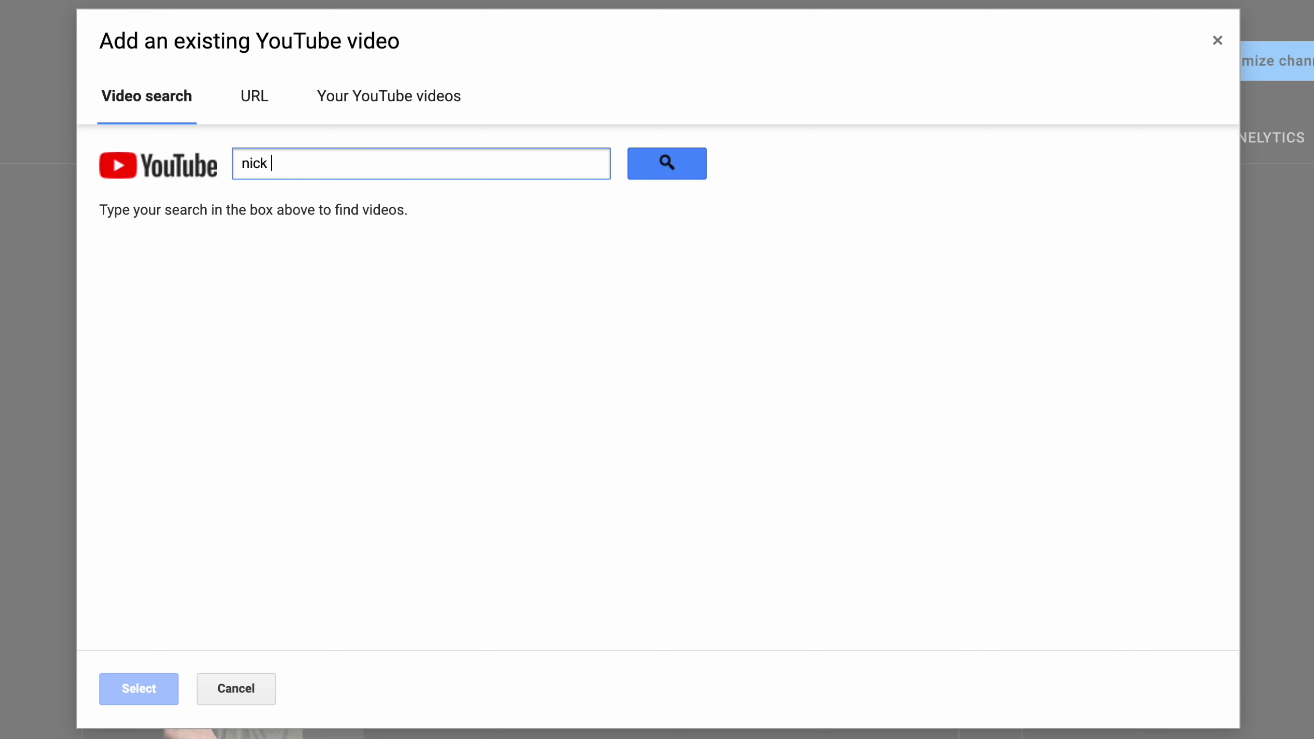
{"action": "type", "text": " nimmin"}
{"action": "key", "text": "Return"}
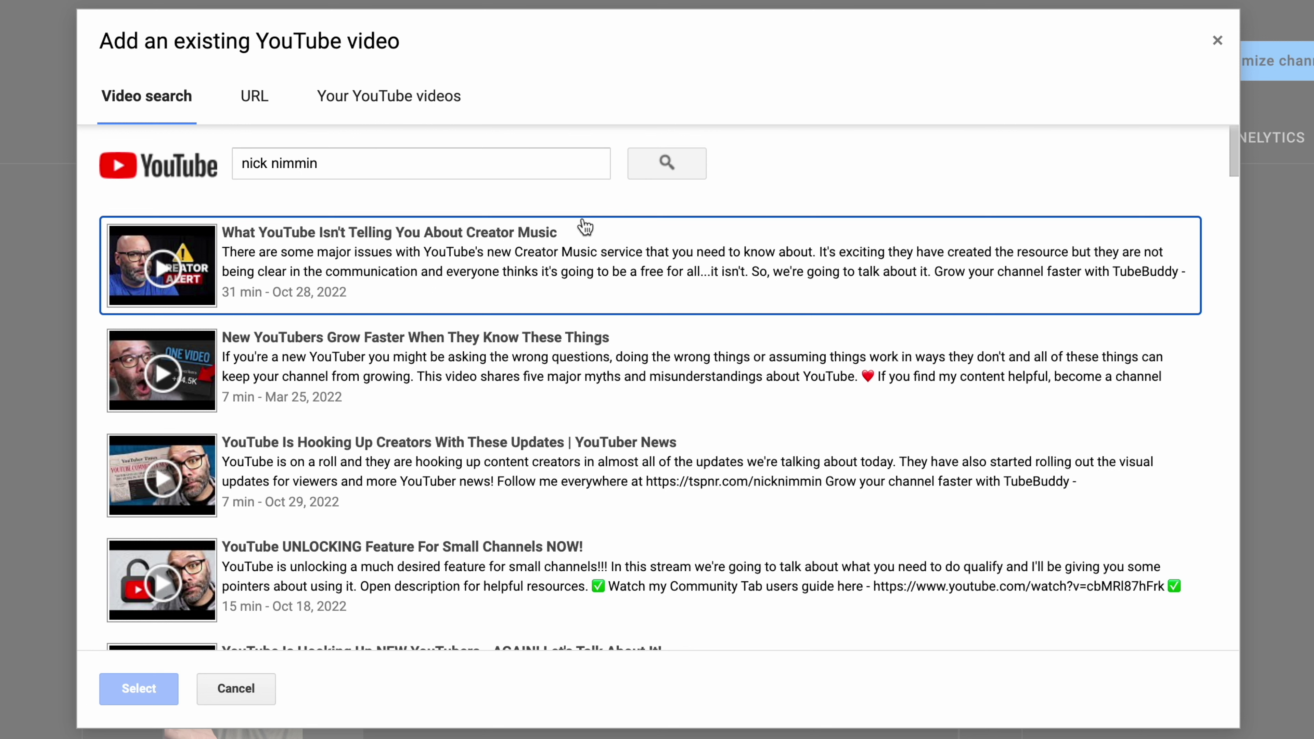
{"action": "left_click", "coordinate": [257, 101]}
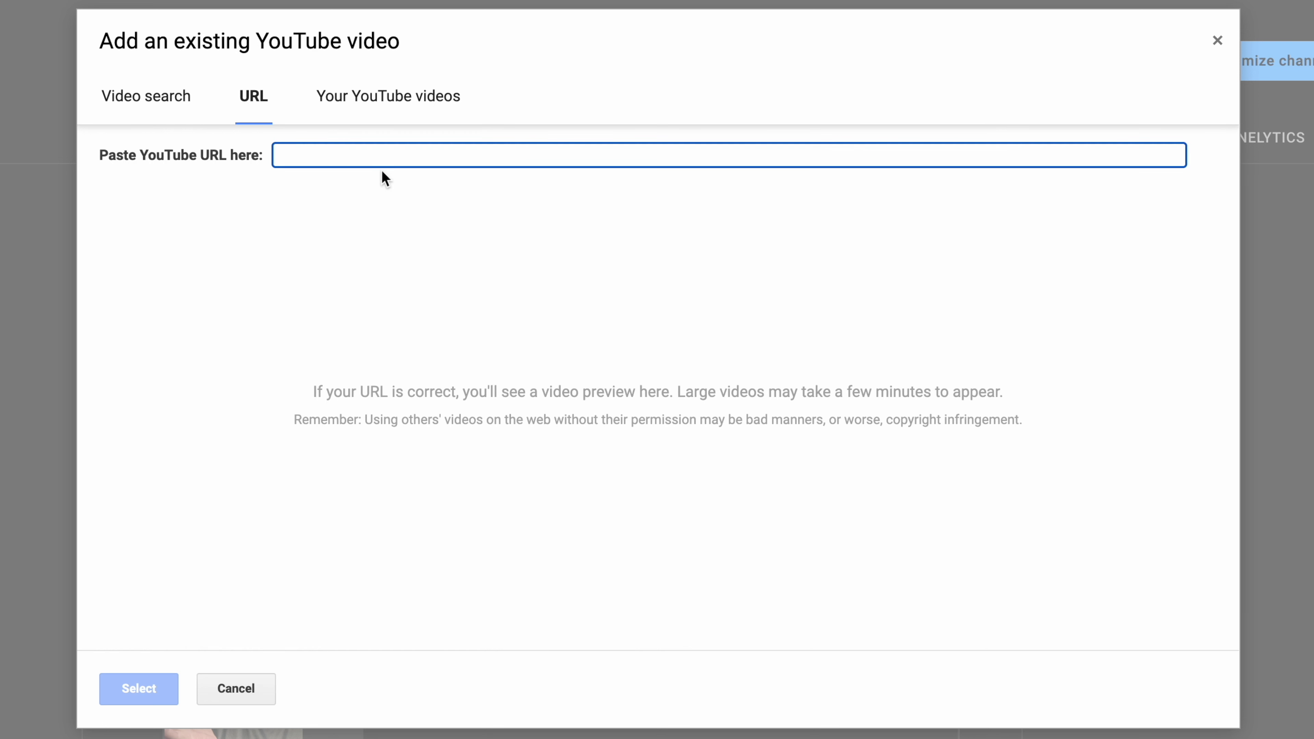
From Your YouTube videos, attach the video about why channels got the Community Tab
{"action": "left_click", "coordinate": [384, 97]}
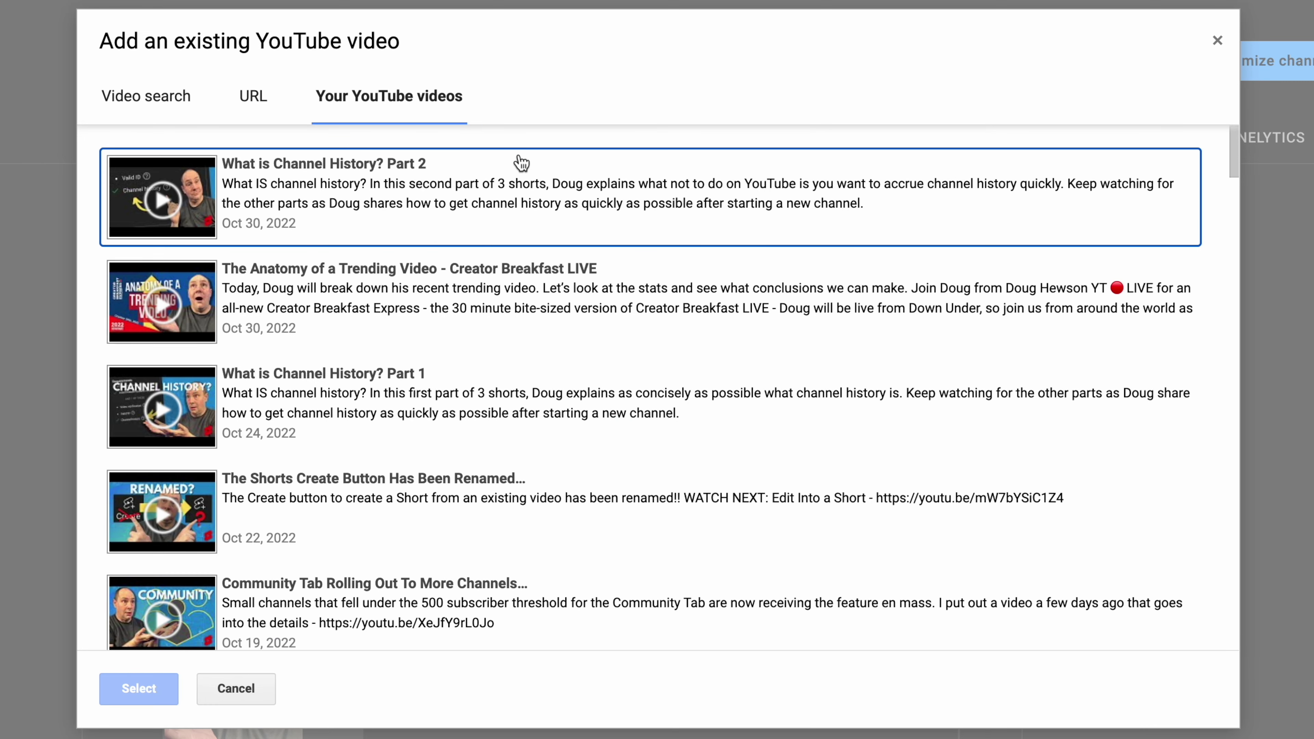
{"action": "scroll", "coordinate": [485, 194], "scroll_direction": "down", "scroll_amount": 3}
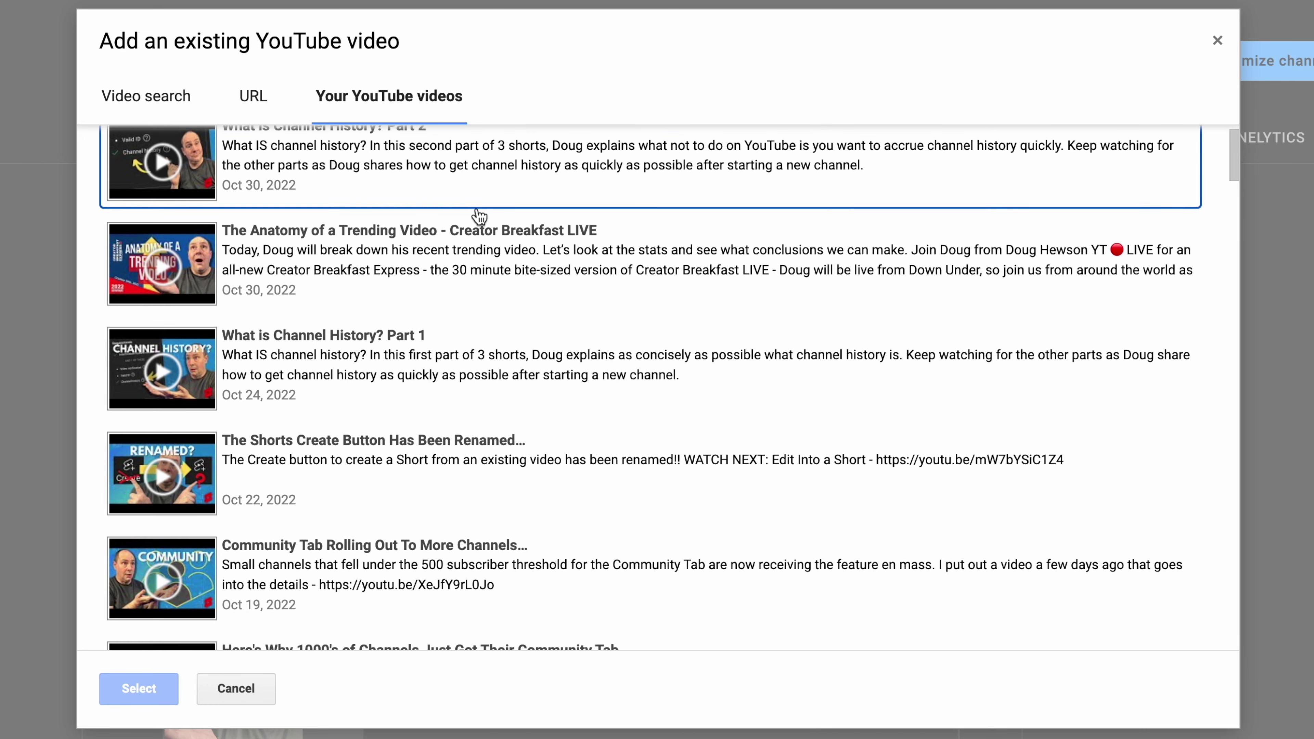
{"action": "scroll", "coordinate": [429, 418], "scroll_direction": "down", "scroll_amount": 1}
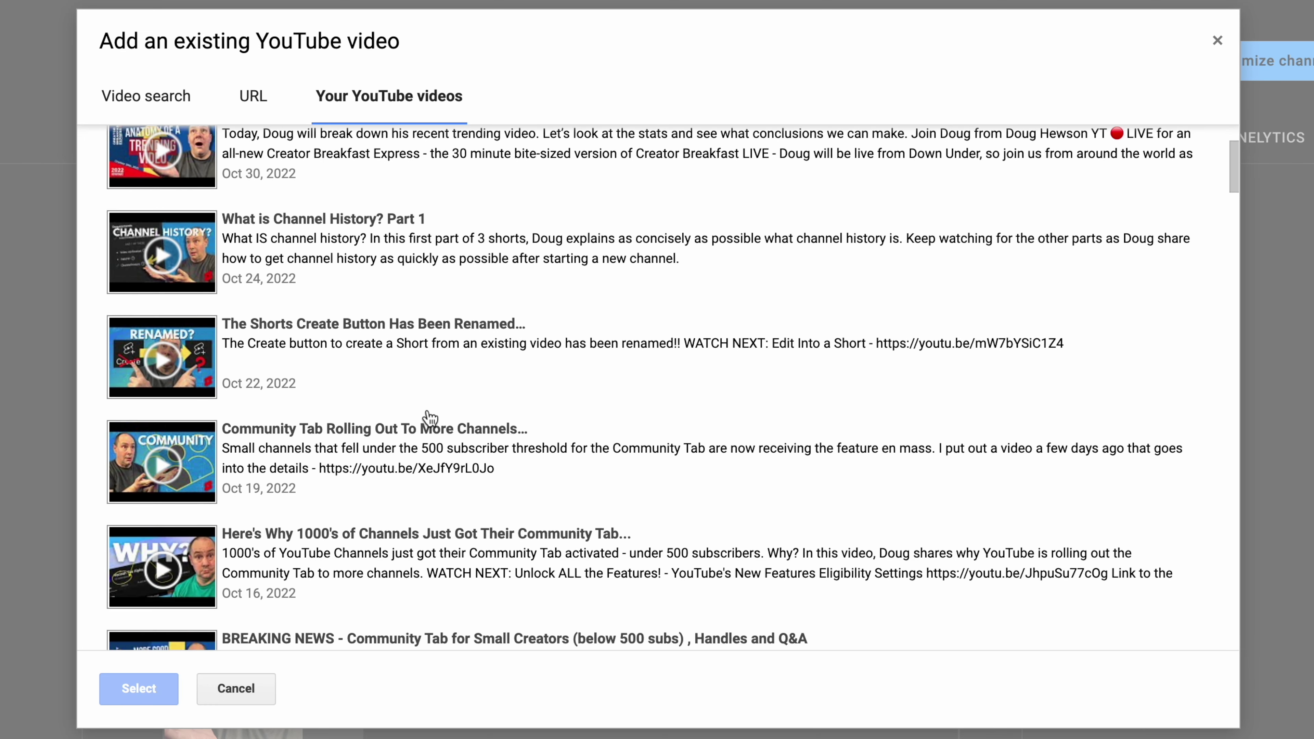
{"action": "left_click", "coordinate": [467, 540]}
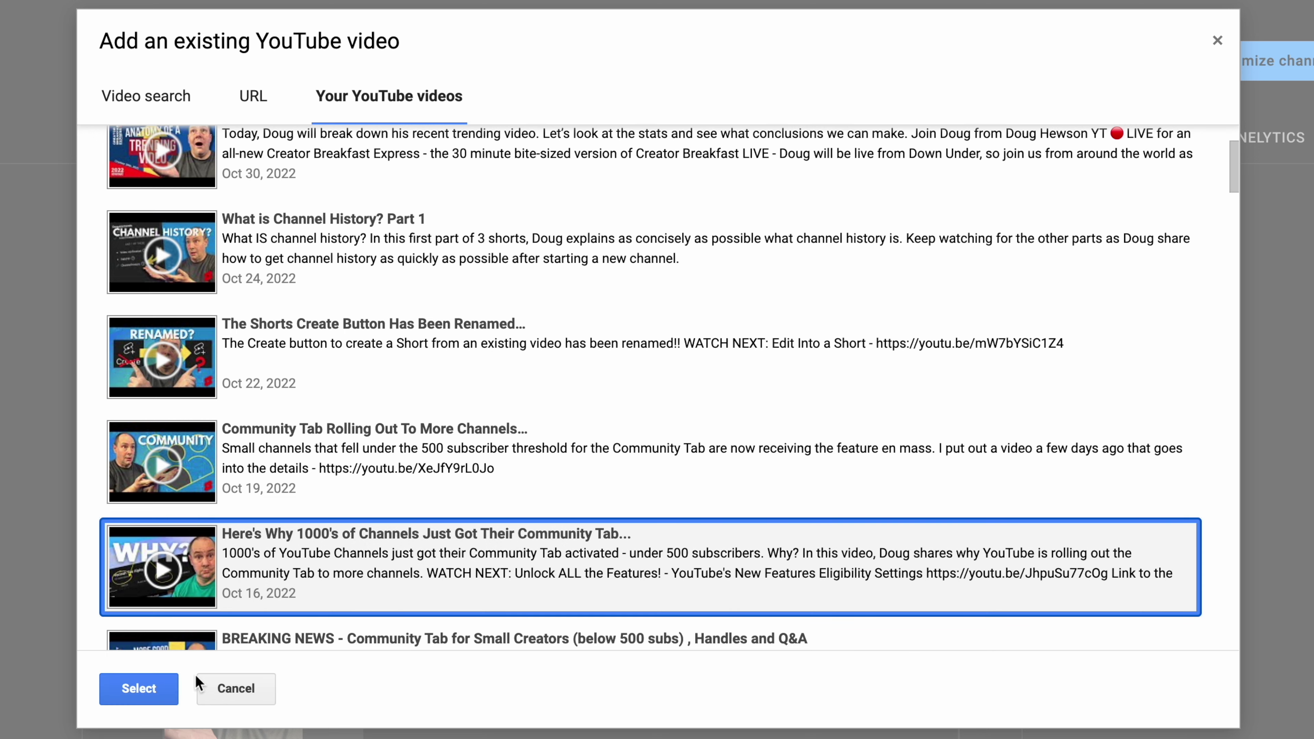
{"action": "left_click", "coordinate": [138, 690]}
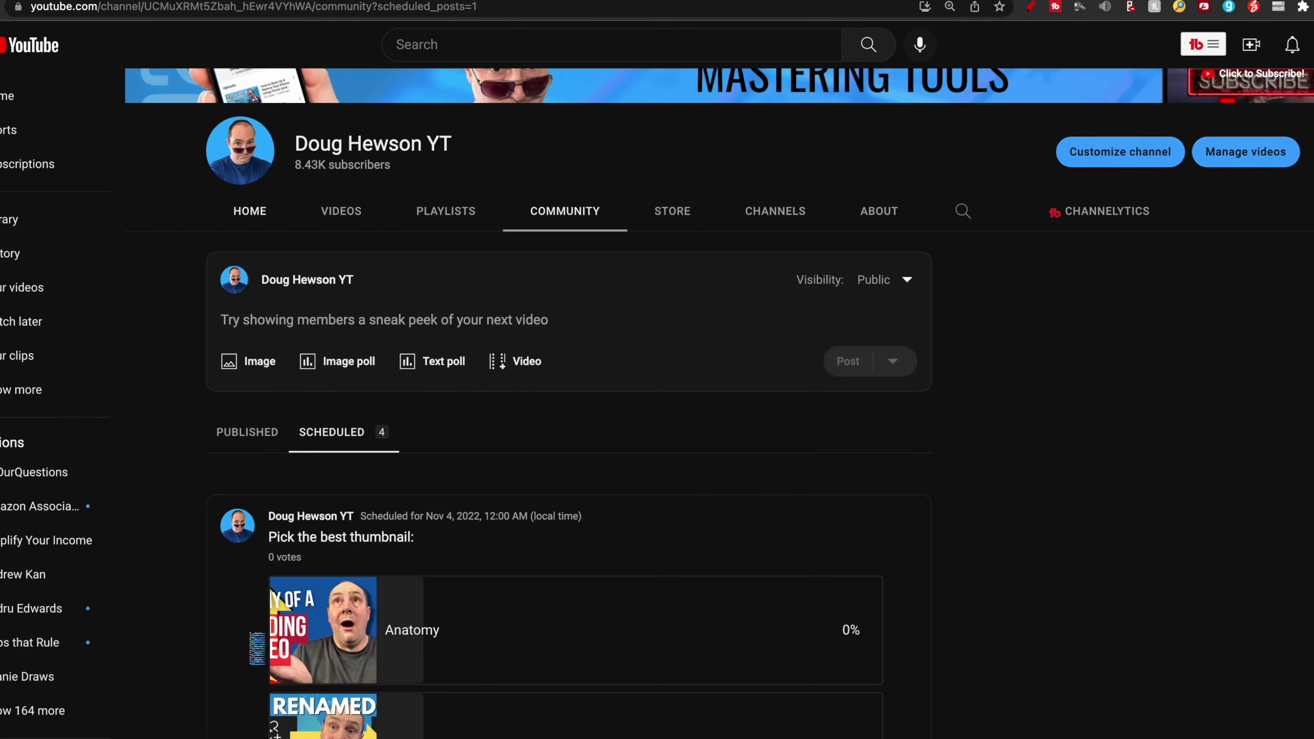
Caption the video post 'Watch this to find out Why You Got the Community Tab Rec…'
{"action": "type", "text": "Wha"}
{"action": "type", "text": "tch"}
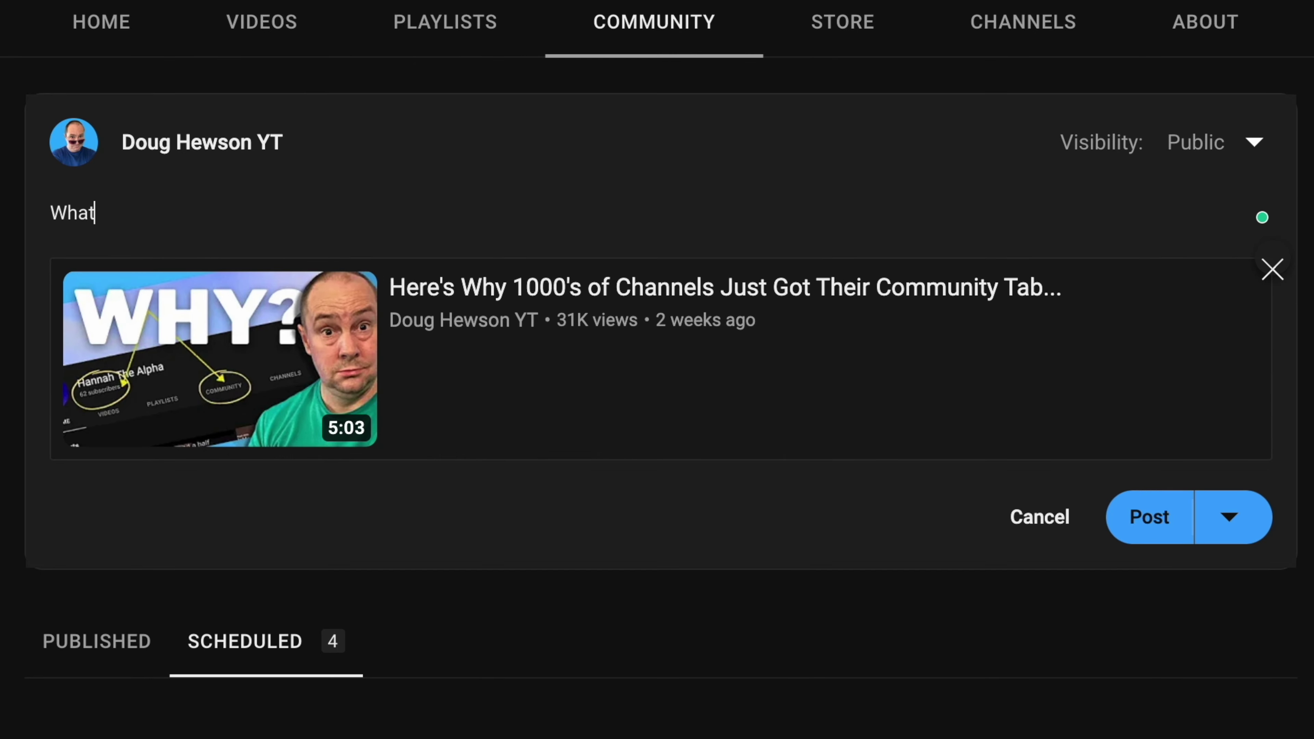
{"action": "key", "text": "BackSpace"}
{"action": "key", "text": "BackSpace"}
{"action": "key", "text": "BackSpace"}
{"action": "key", "text": "BackSpace"}
{"action": "key", "text": "BackSpace"}
{"action": "type", "text": "atch this to find out Why You Got the Community Tab Recently..."}
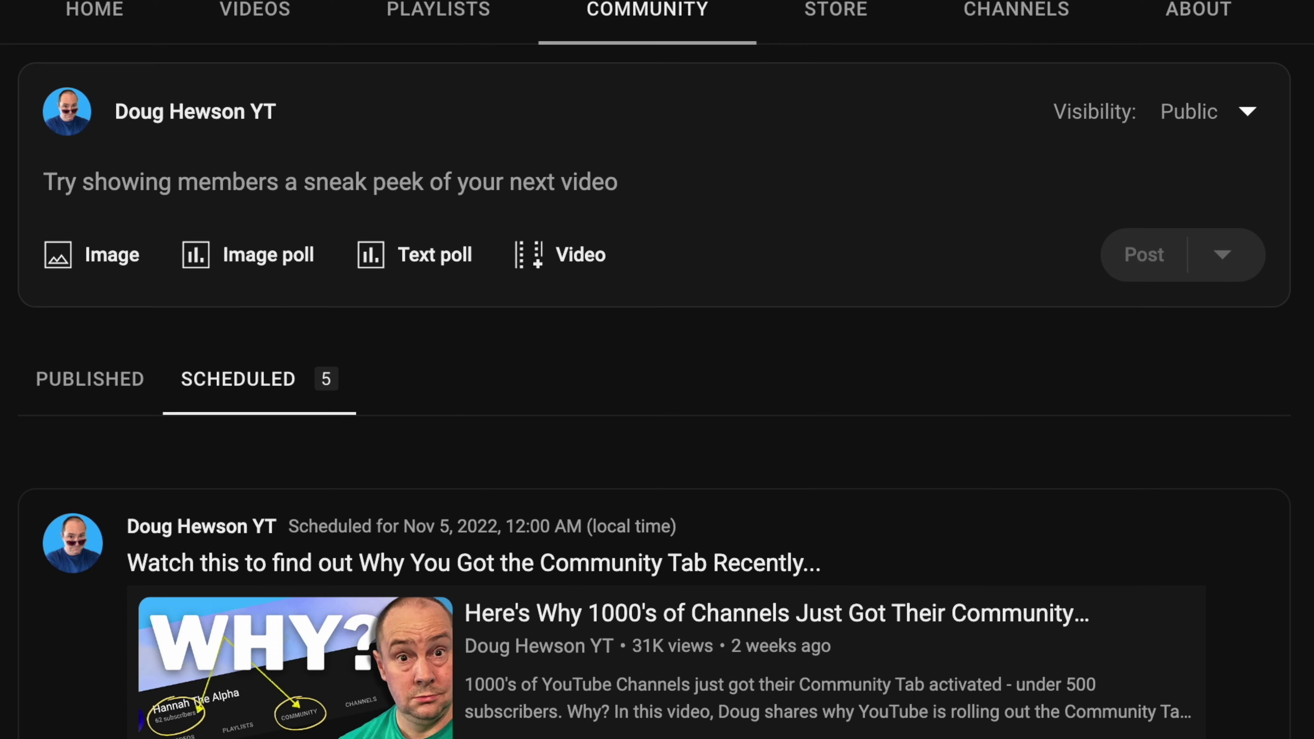
{"action": "scroll", "coordinate": [657, 369], "scroll_direction": "down", "scroll_amount": 10}
{"action": "scroll", "coordinate": [719, 285], "scroll_direction": "up", "scroll_amount": 5}
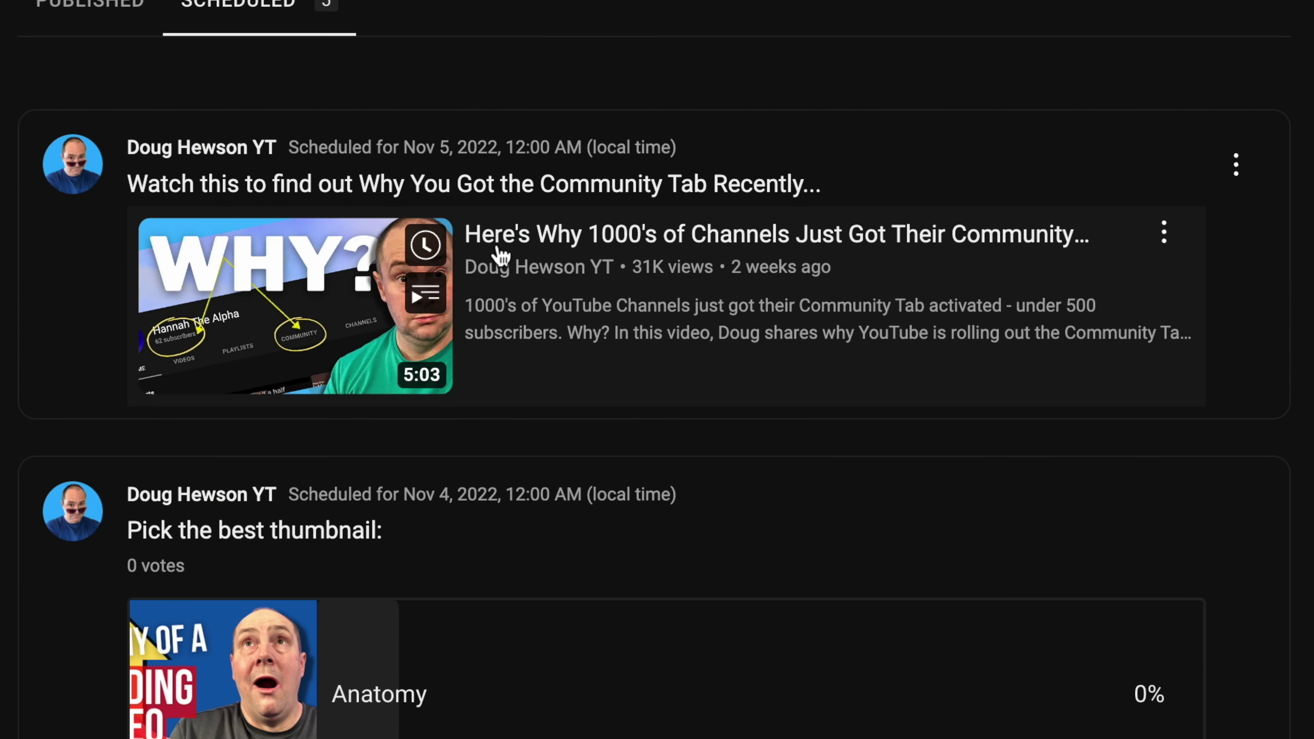